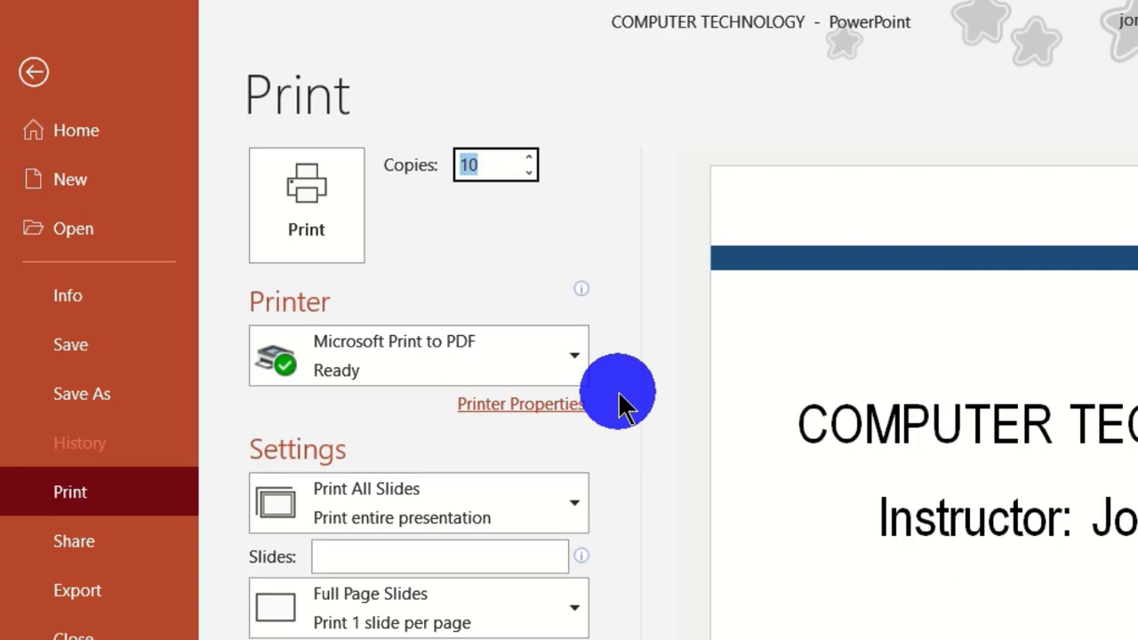
Set the number of copies to 7 and review the list of available printers without changing the printer
double_click(530, 174)
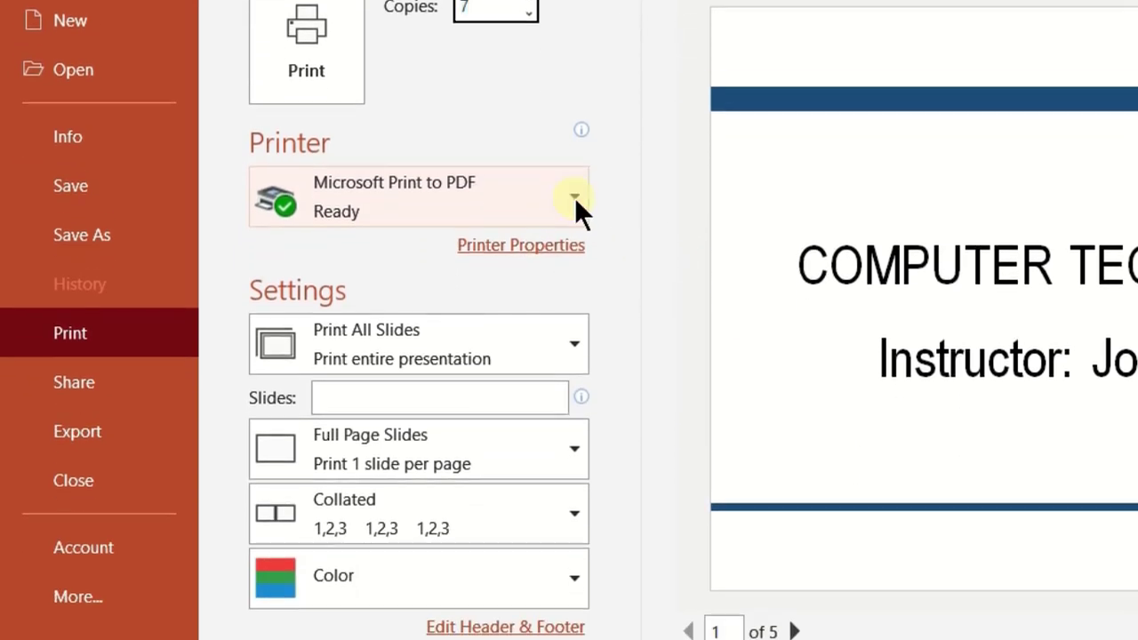
click(574, 197)
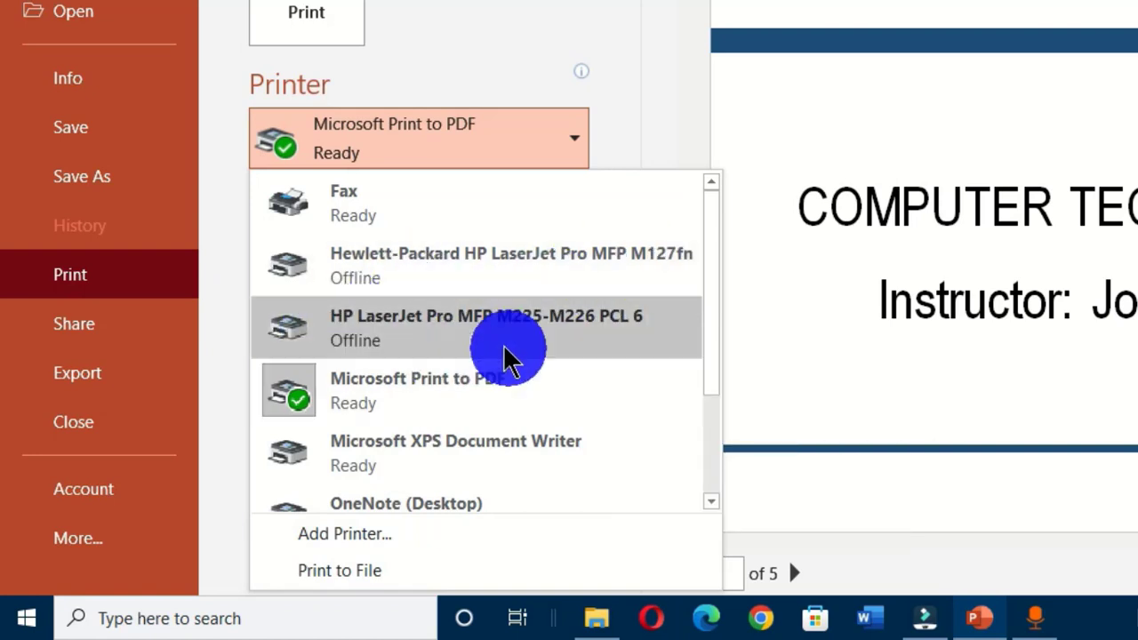
mouse_move(498, 345)
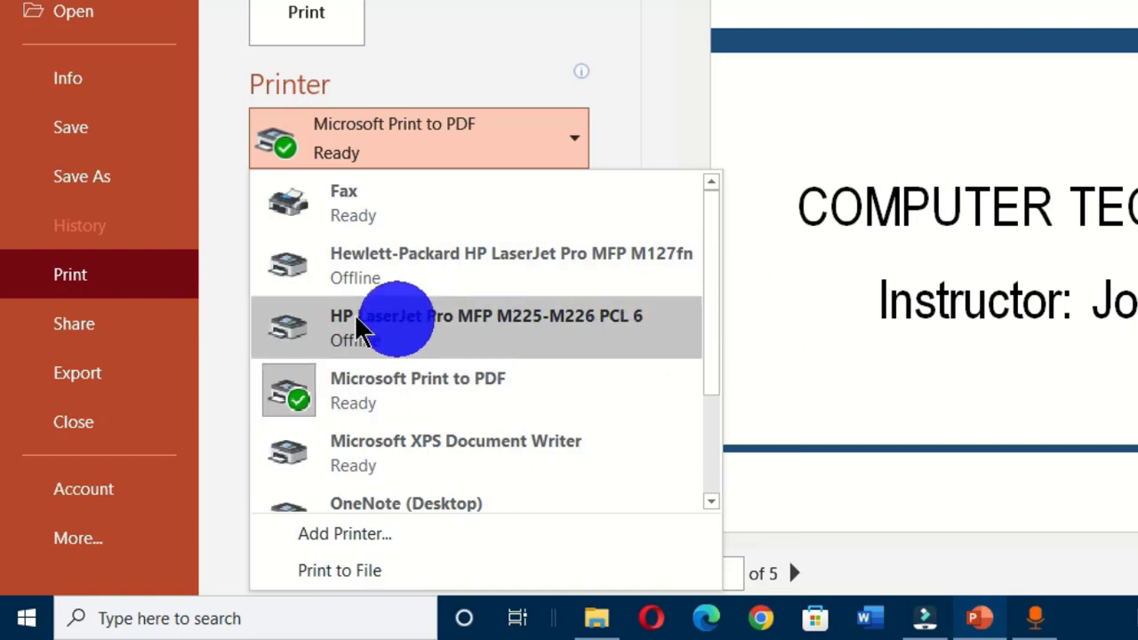
mouse_move(444, 325)
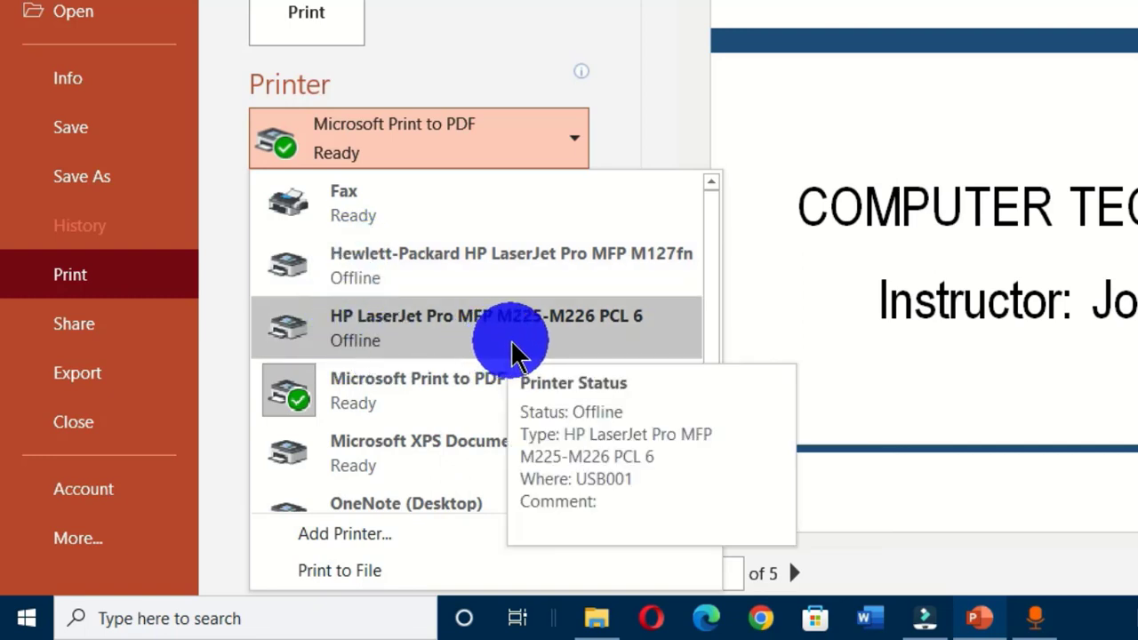
mouse_move(402, 336)
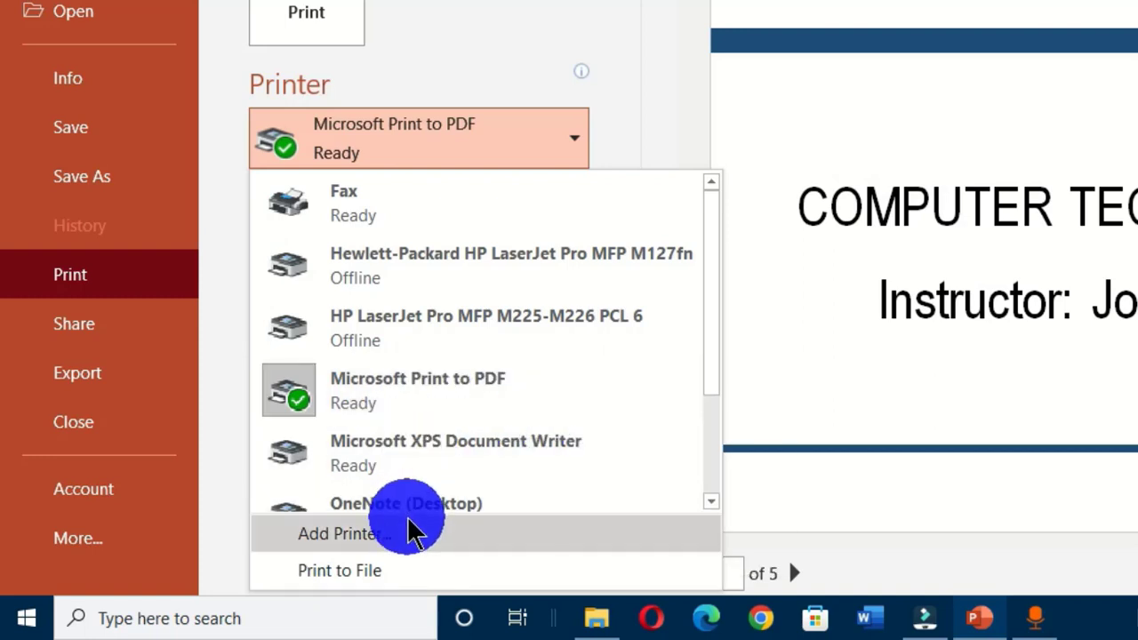
scroll(412, 470, down, 2)
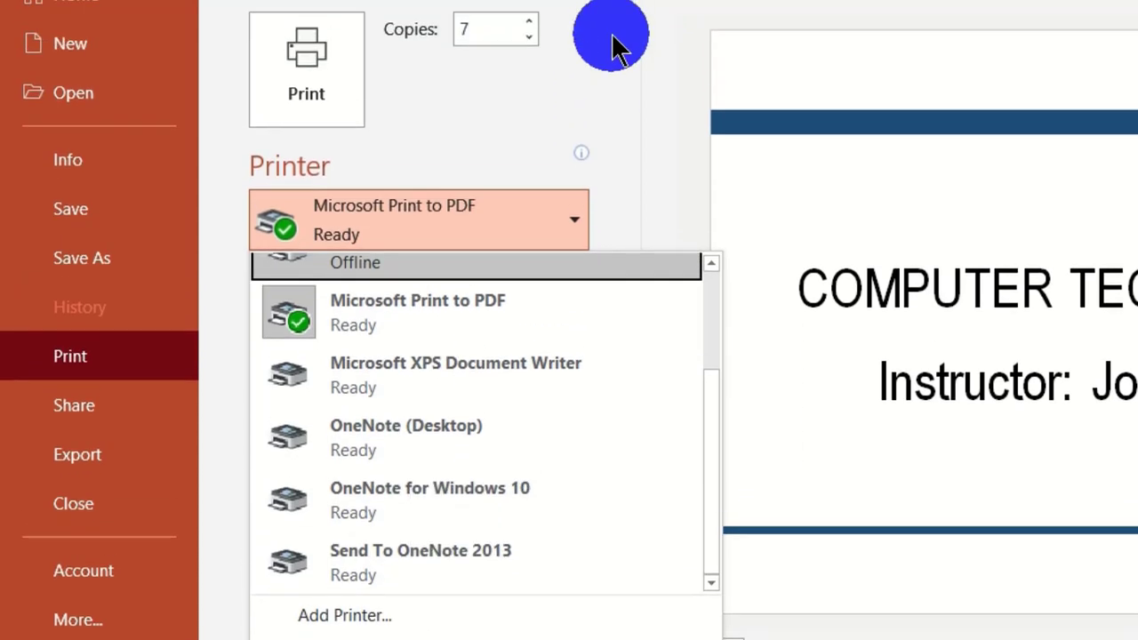
click(609, 31)
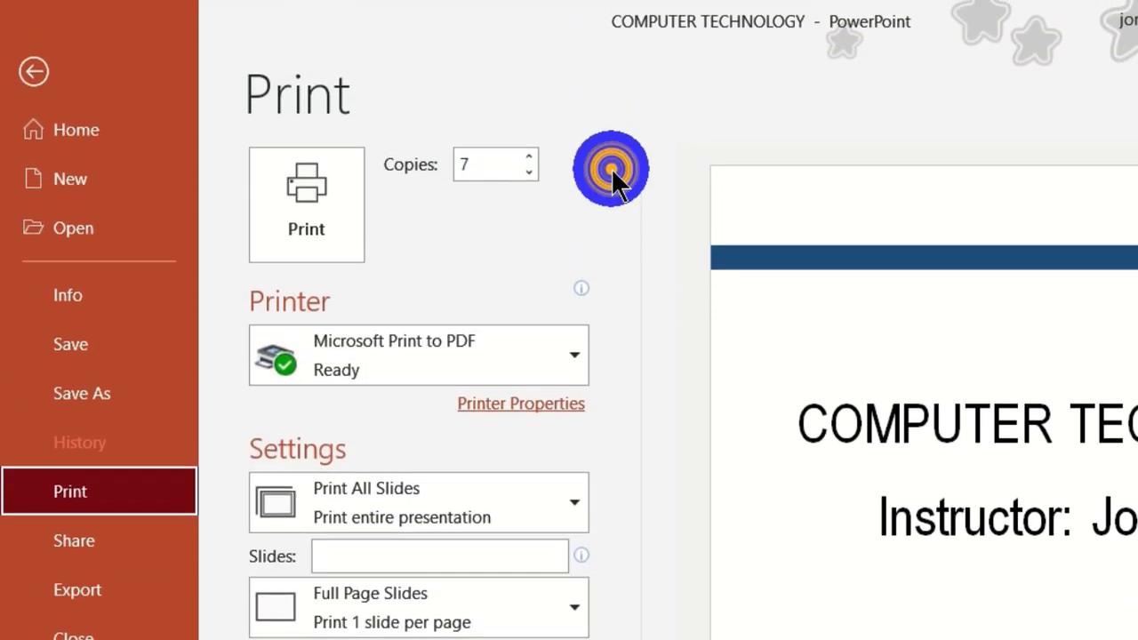
Open the properties of the Microsoft Print to PDF printer and review its page orientation options
mouse_move(390, 352)
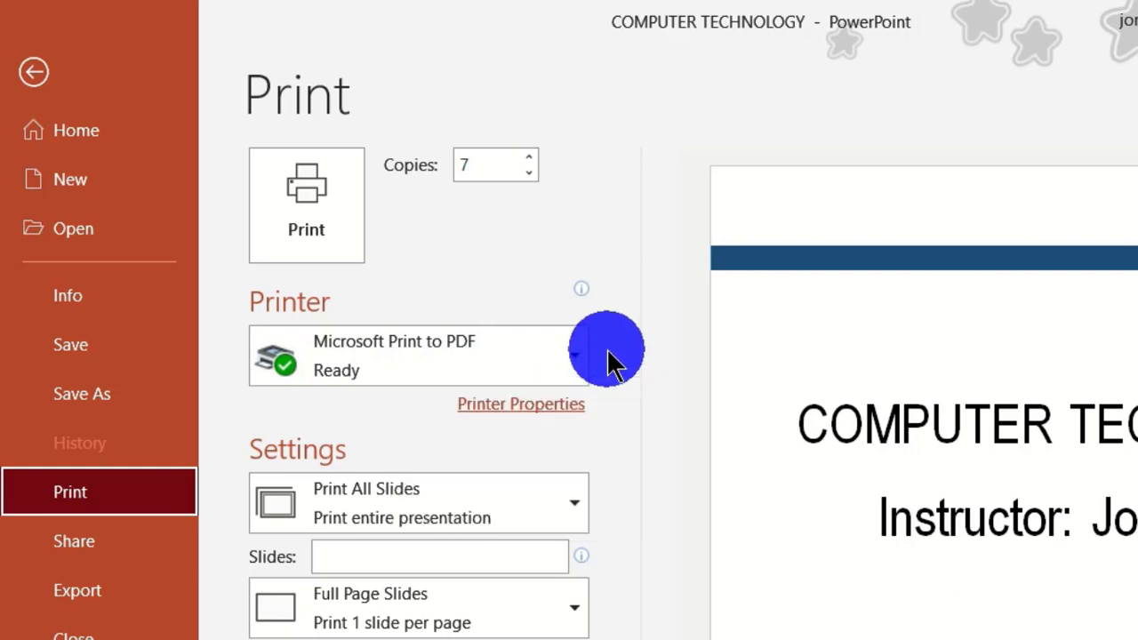
click(516, 418)
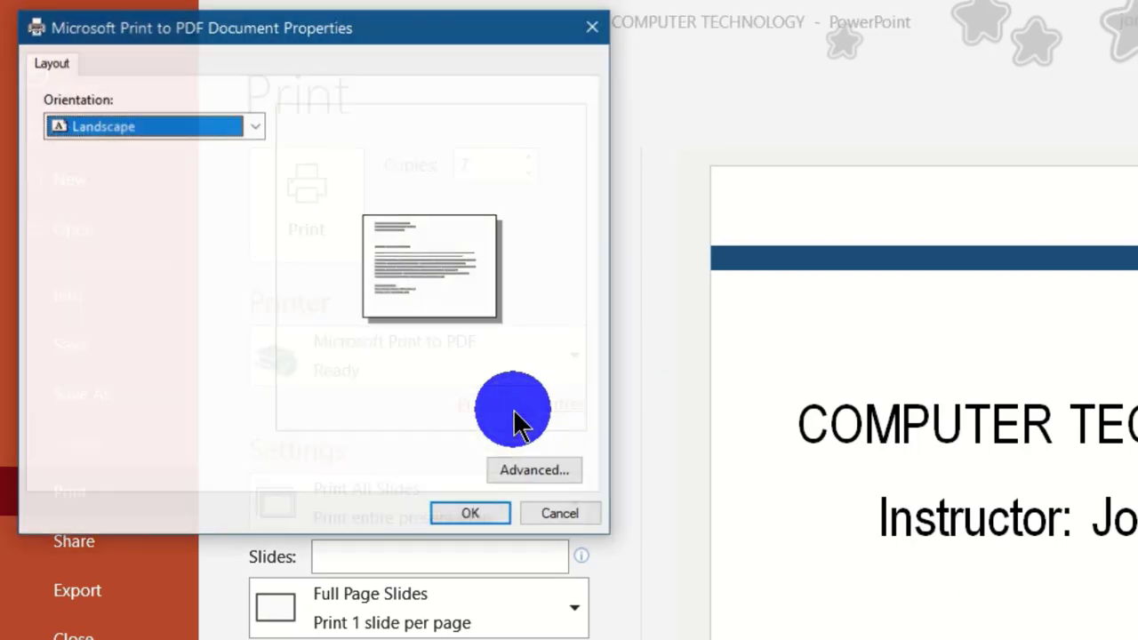
mouse_move(343, 30)
mouse_down()
mouse_move(648, 71)
mouse_move(704, 54)
mouse_up()
click(442, 129)
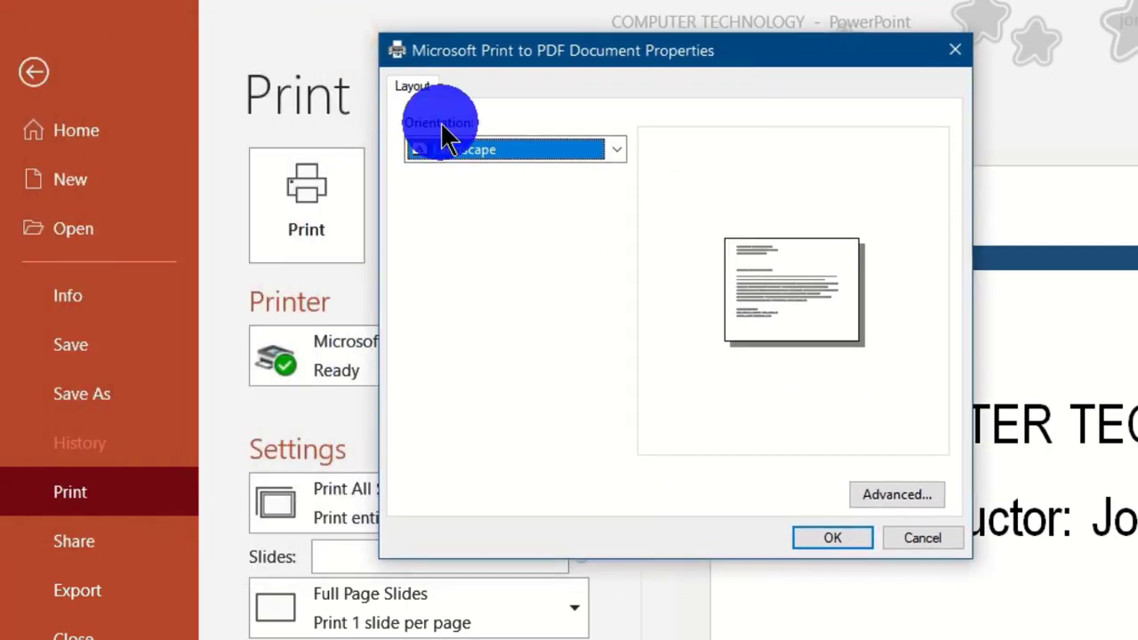
click(618, 149)
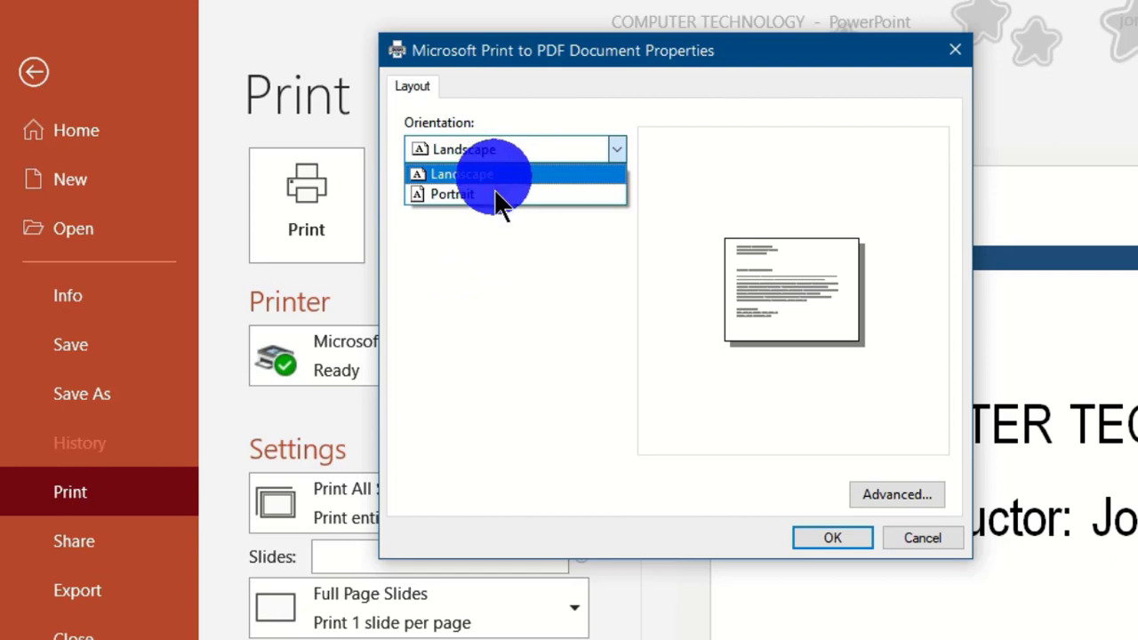
click(532, 295)
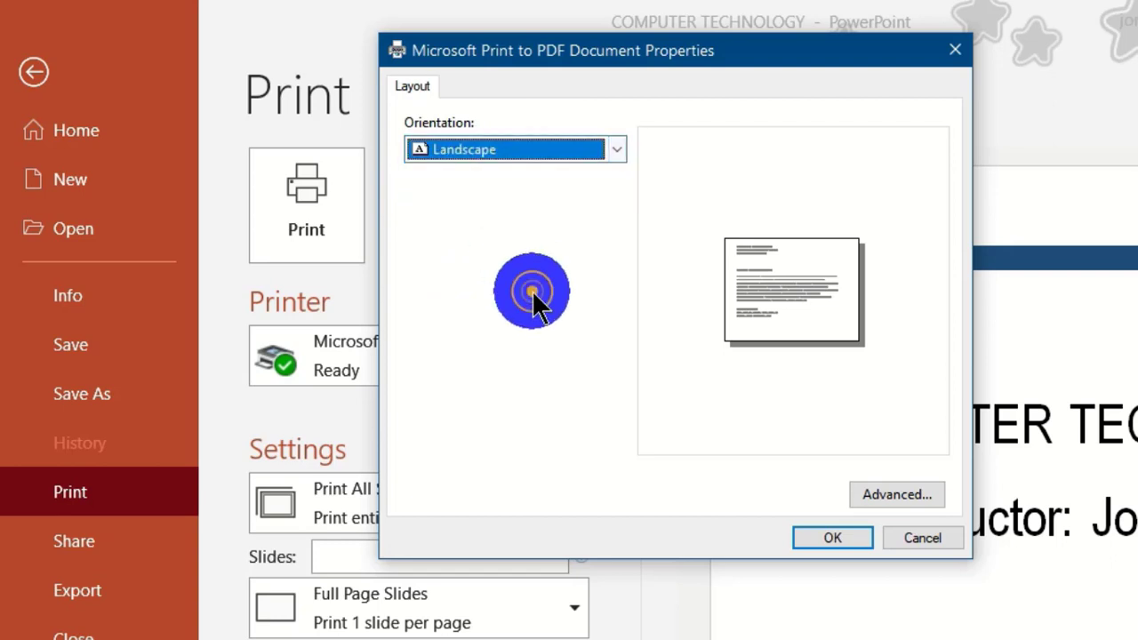
Review the paper sizes and copy count in the advanced printer options, cancel them, and close the printer properties
click(902, 497)
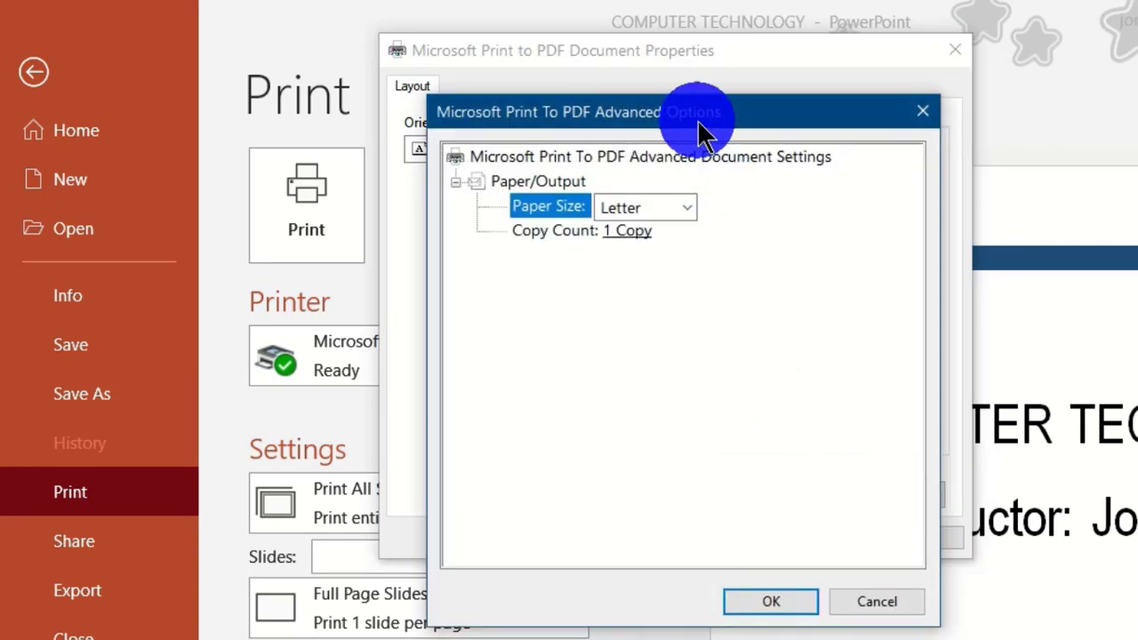
drag(698, 133, 713, 99)
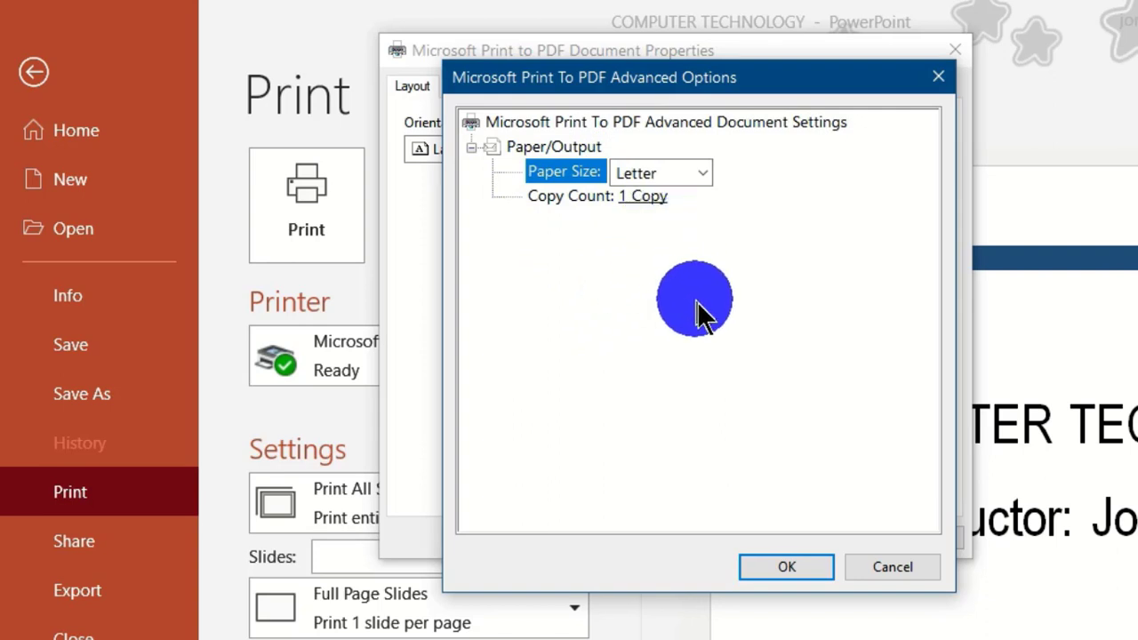
click(706, 177)
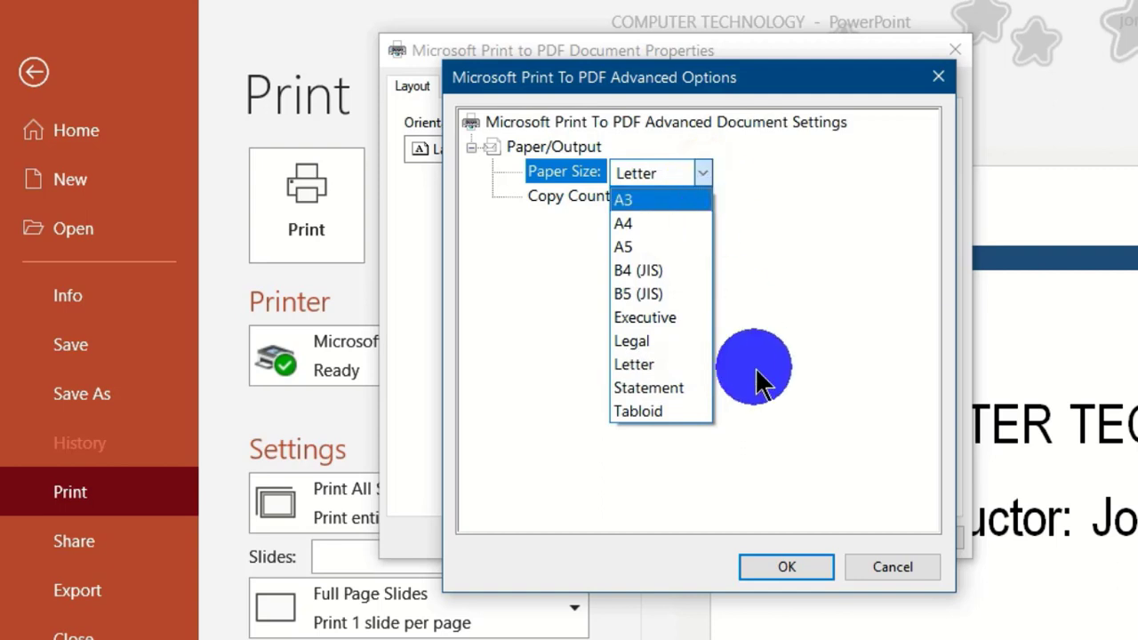
click(657, 198)
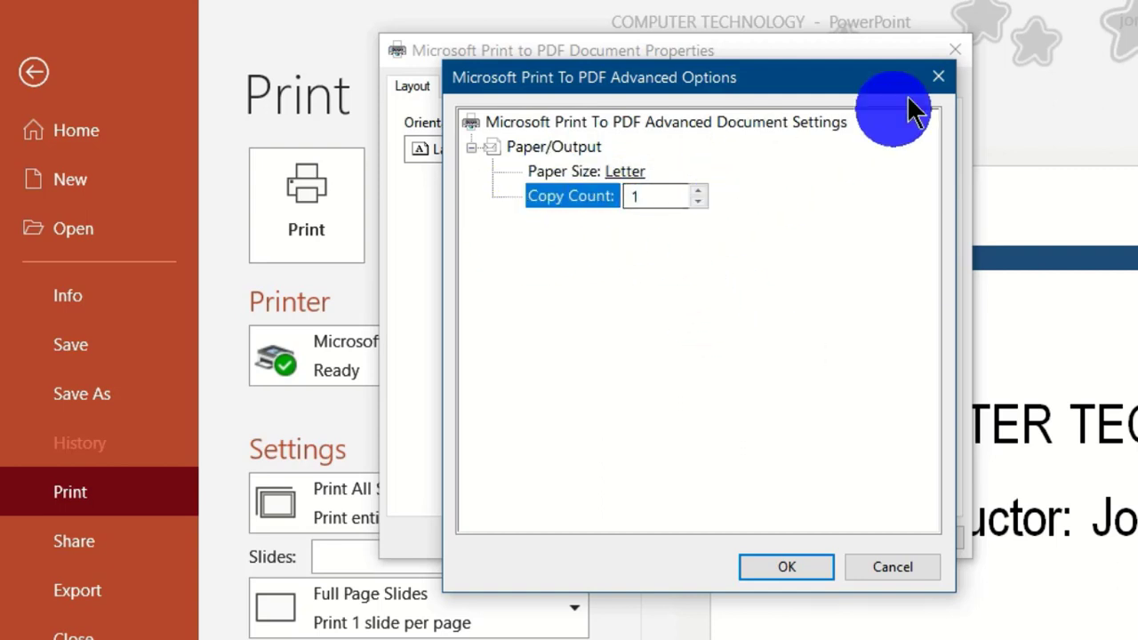
click(892, 569)
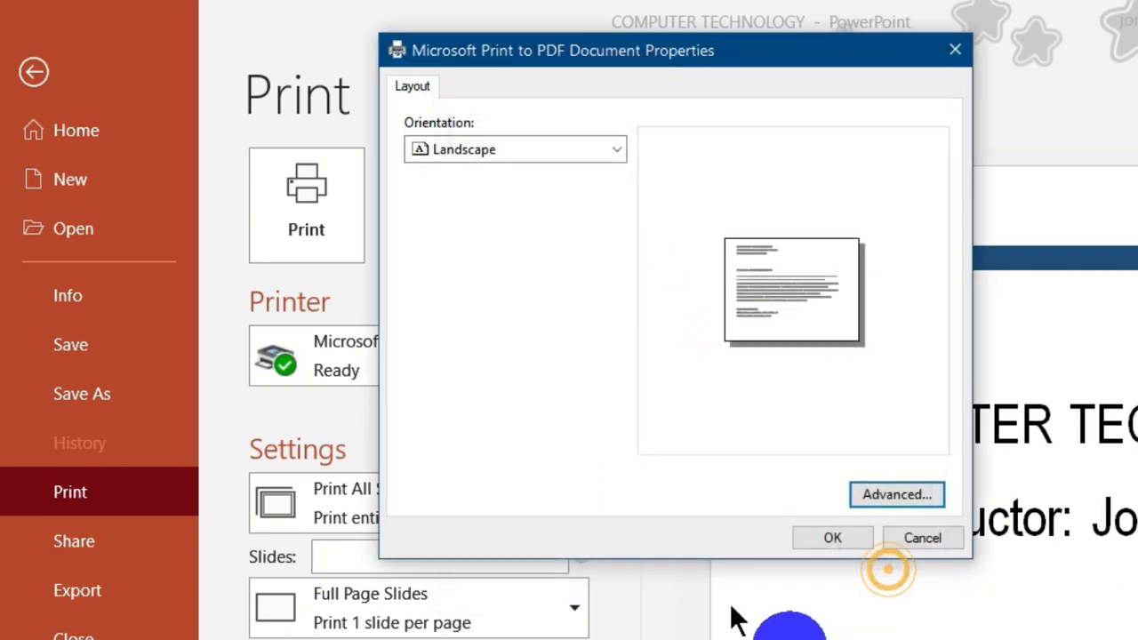
click(827, 544)
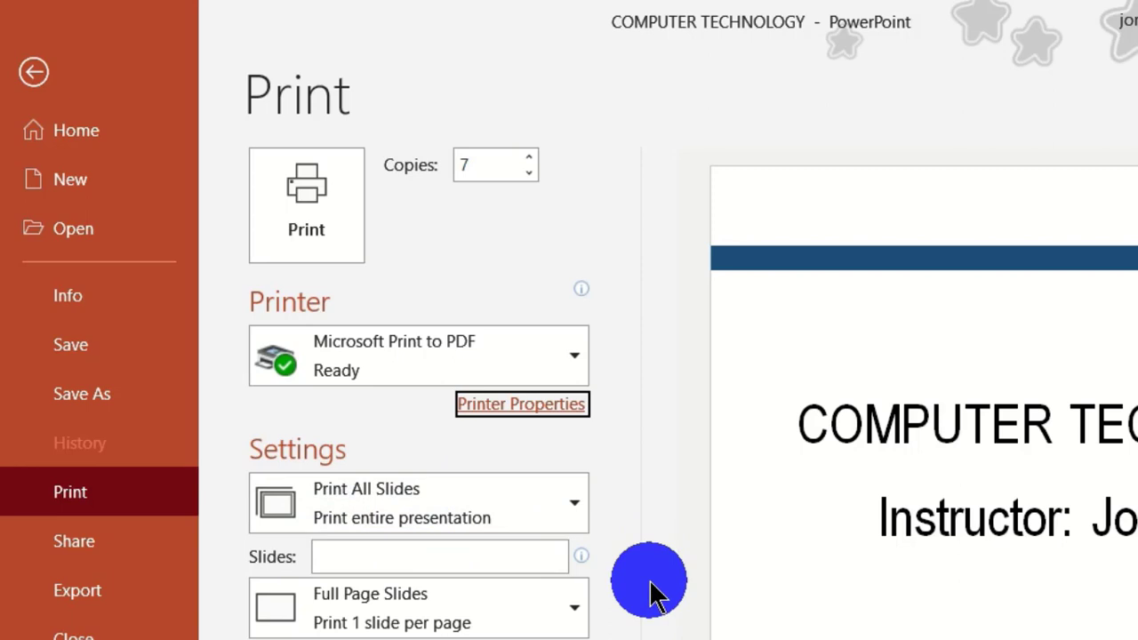
Select the OUTPUT DEVICES slide in the presentation and set the print range to Print Selection
click(575, 503)
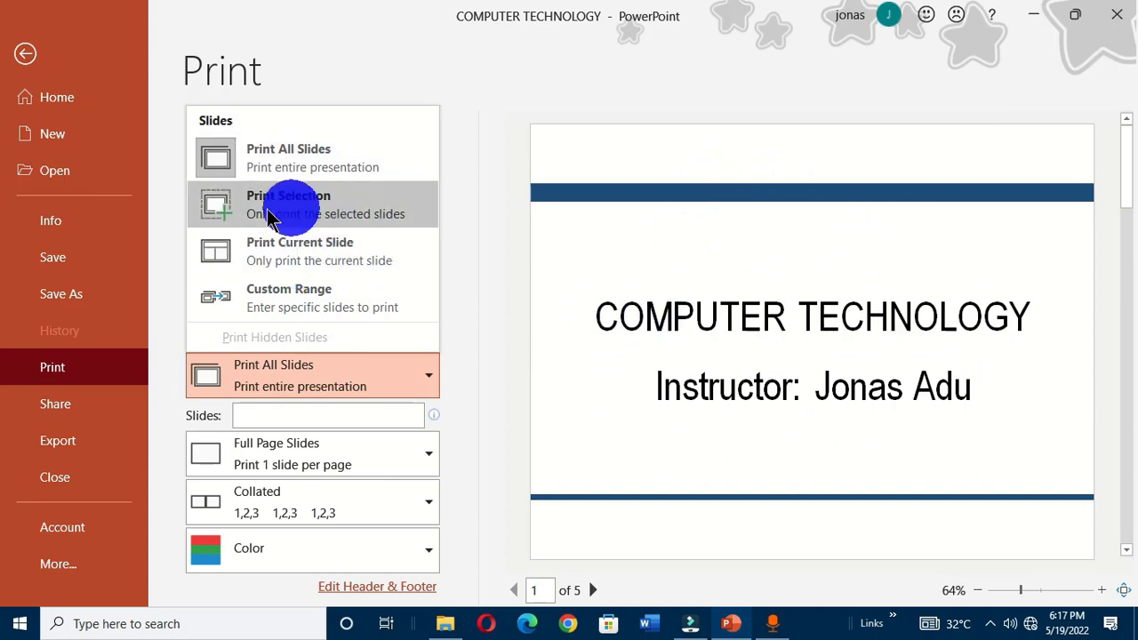
click(27, 57)
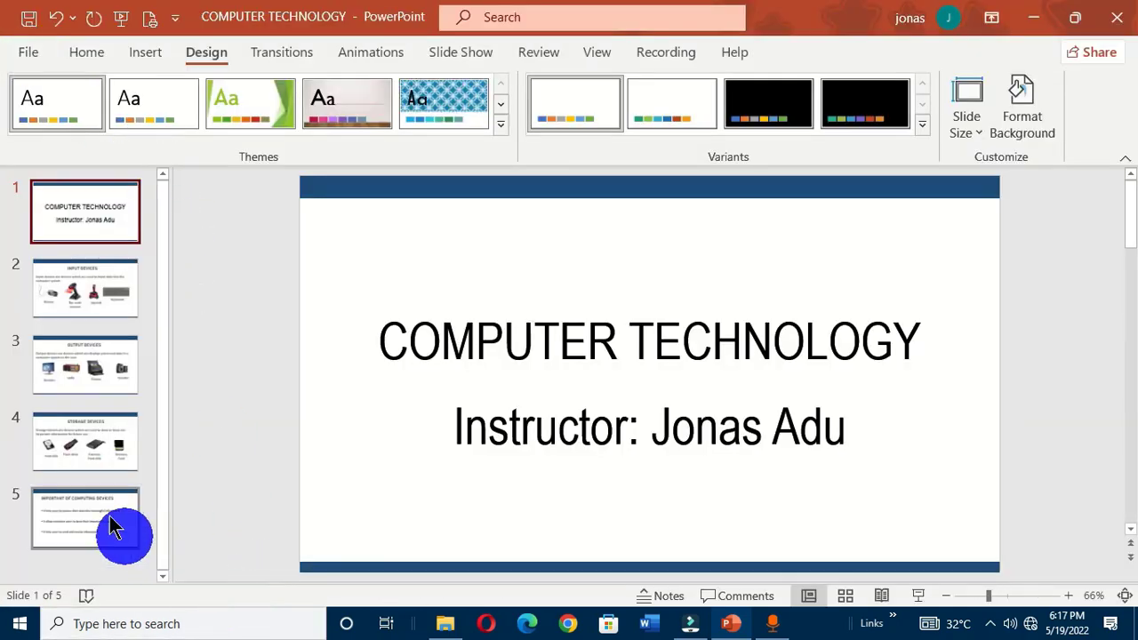
click(57, 366)
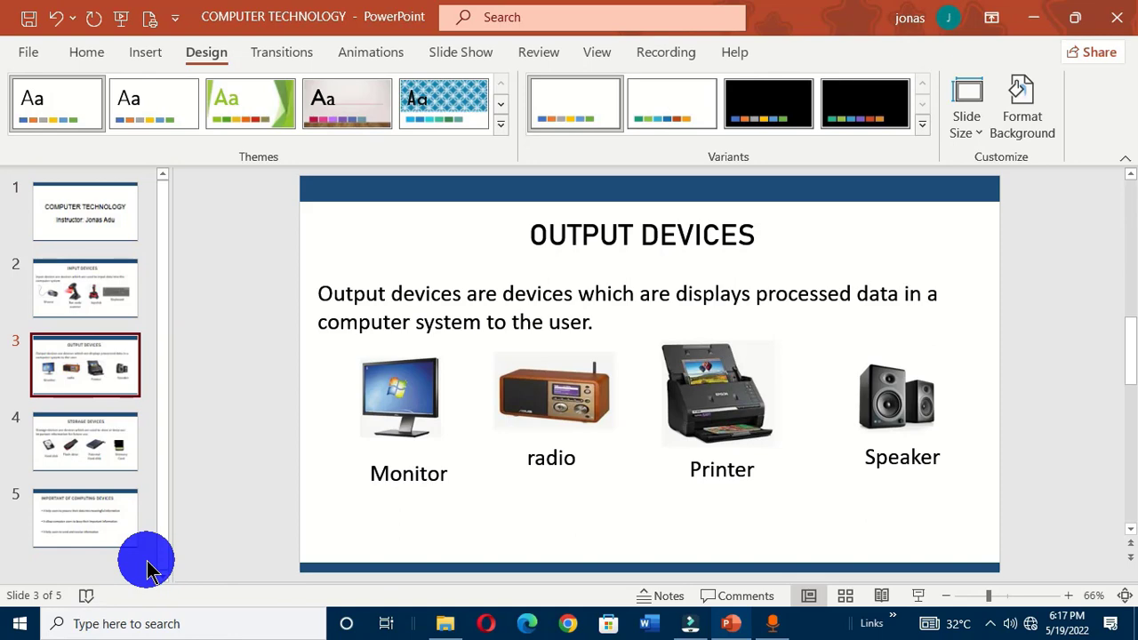
key(ctrl+p)
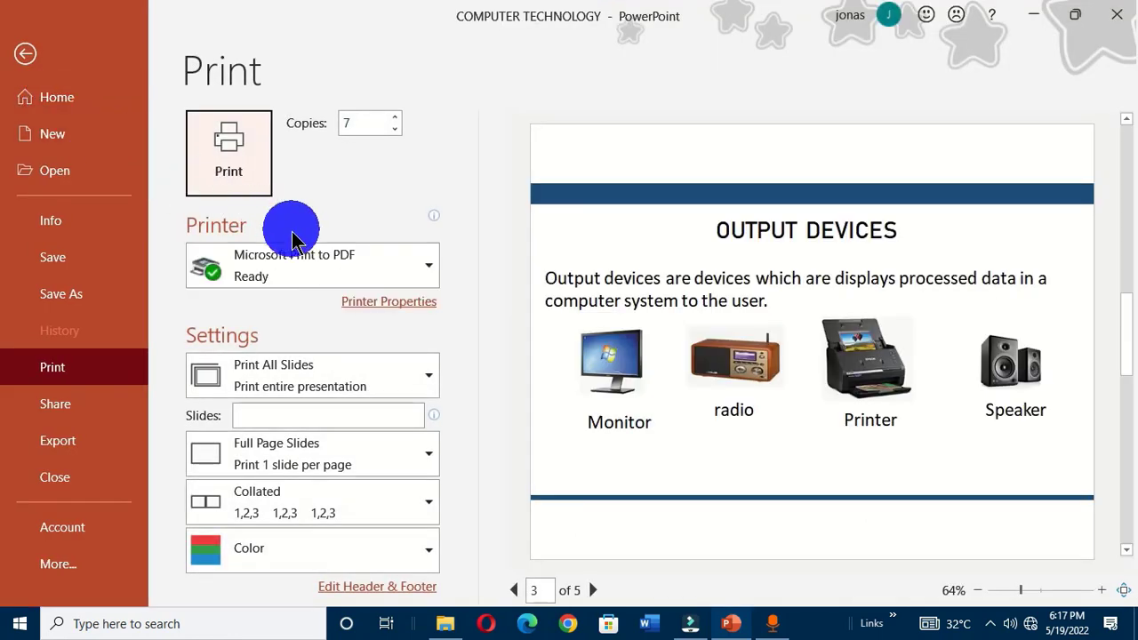
click(333, 388)
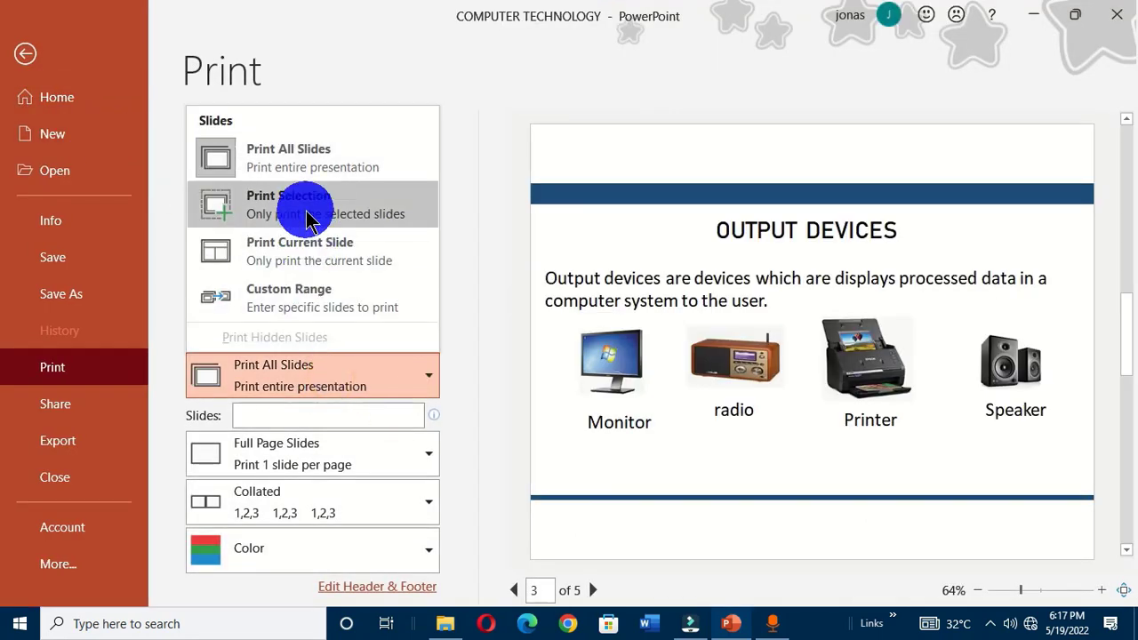
click(309, 218)
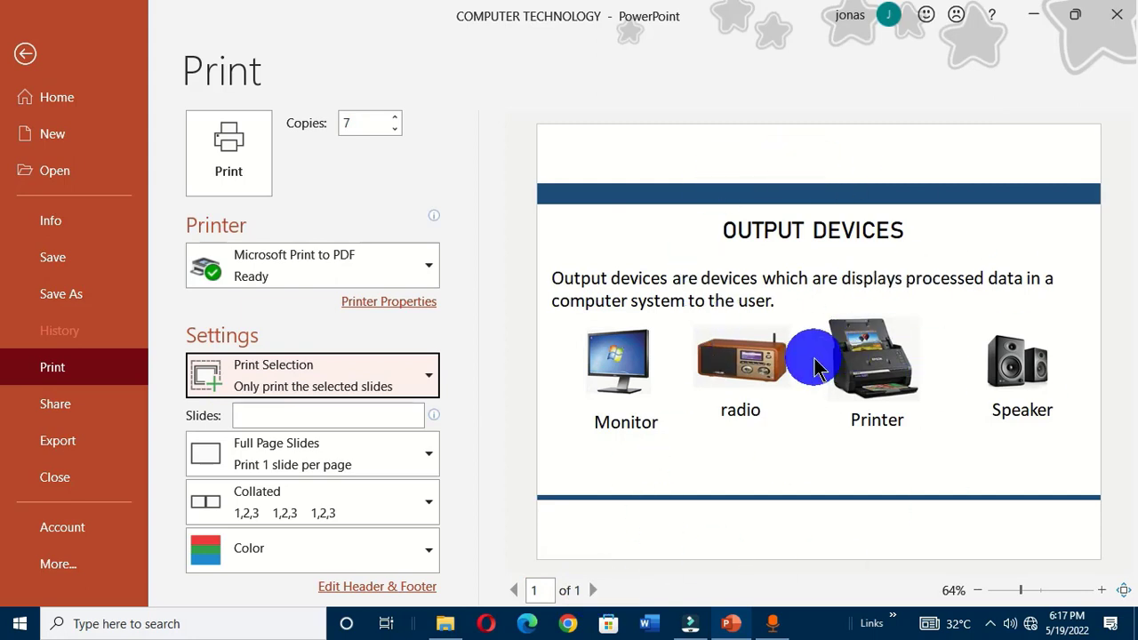
Switch the print range from the selected slide to Custom Range
click(397, 375)
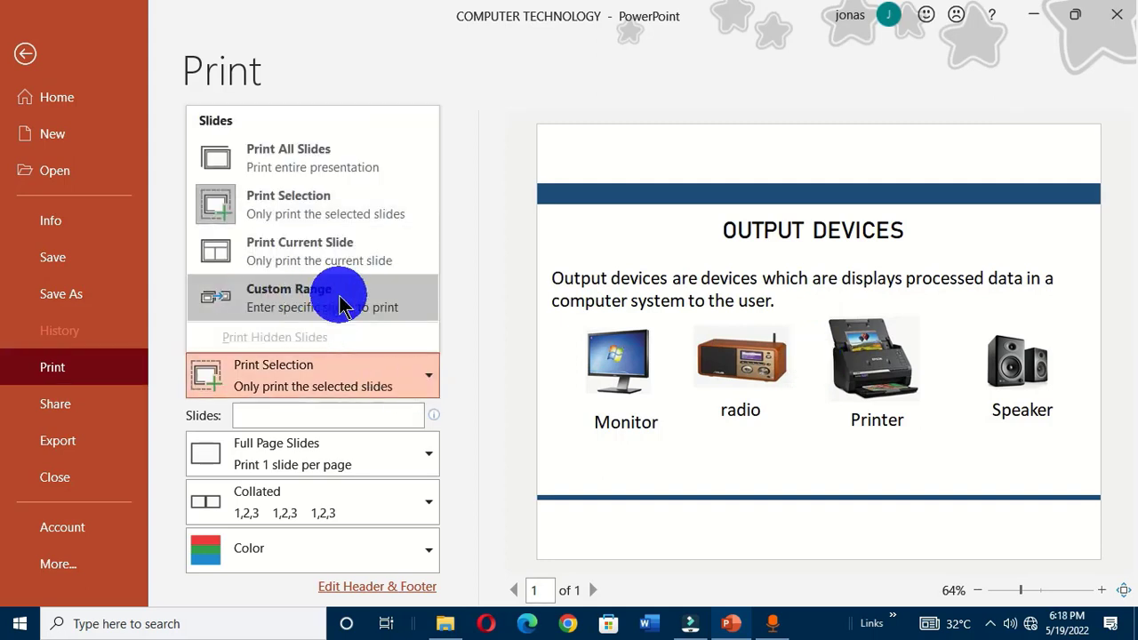
click(319, 299)
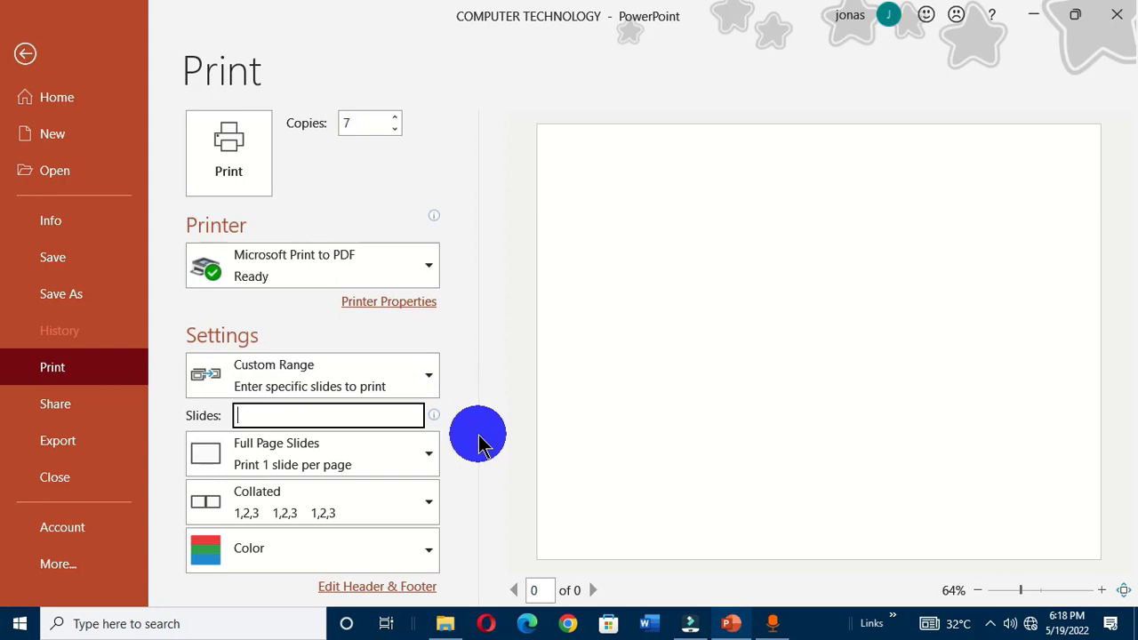
Make the title slide the current slide in the presentation and set the print range to Print All Slides
click(30, 57)
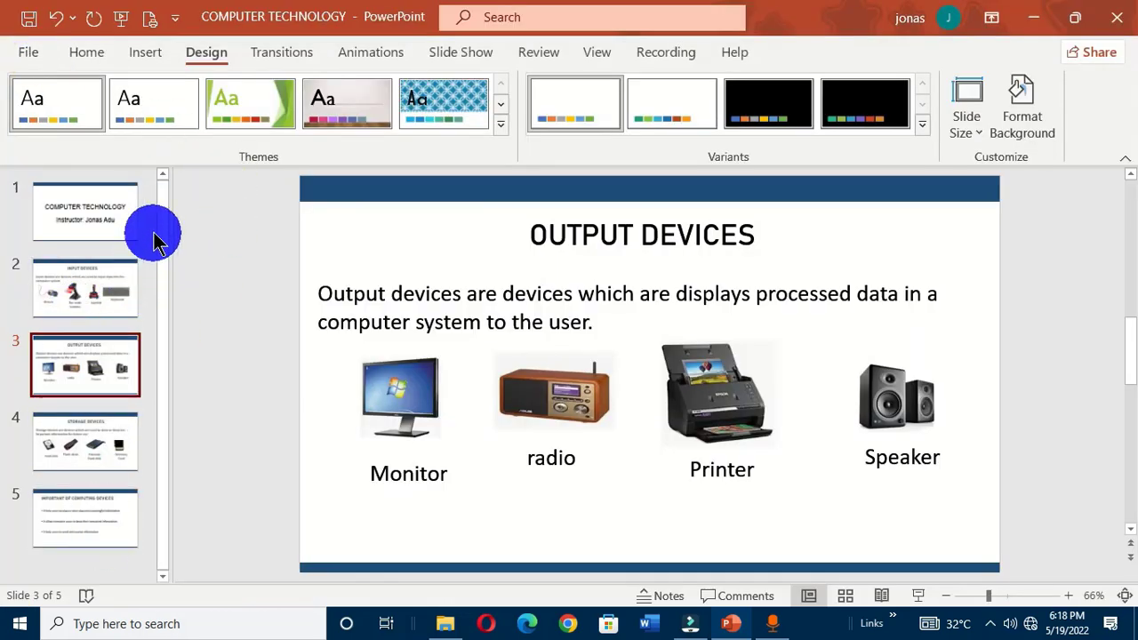
click(79, 213)
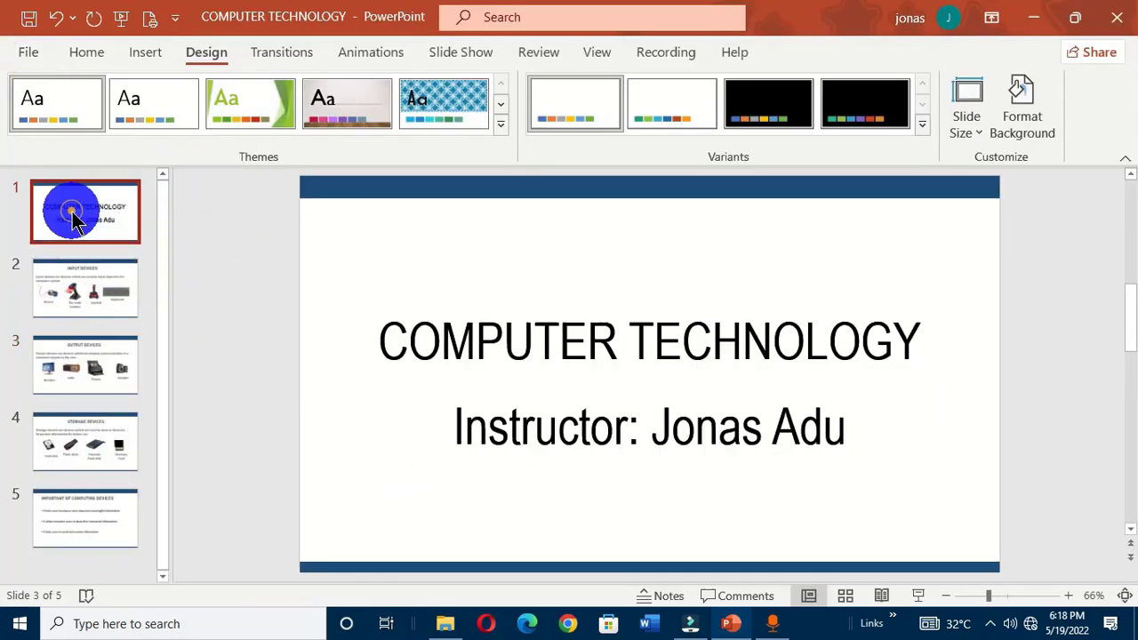
click(25, 55)
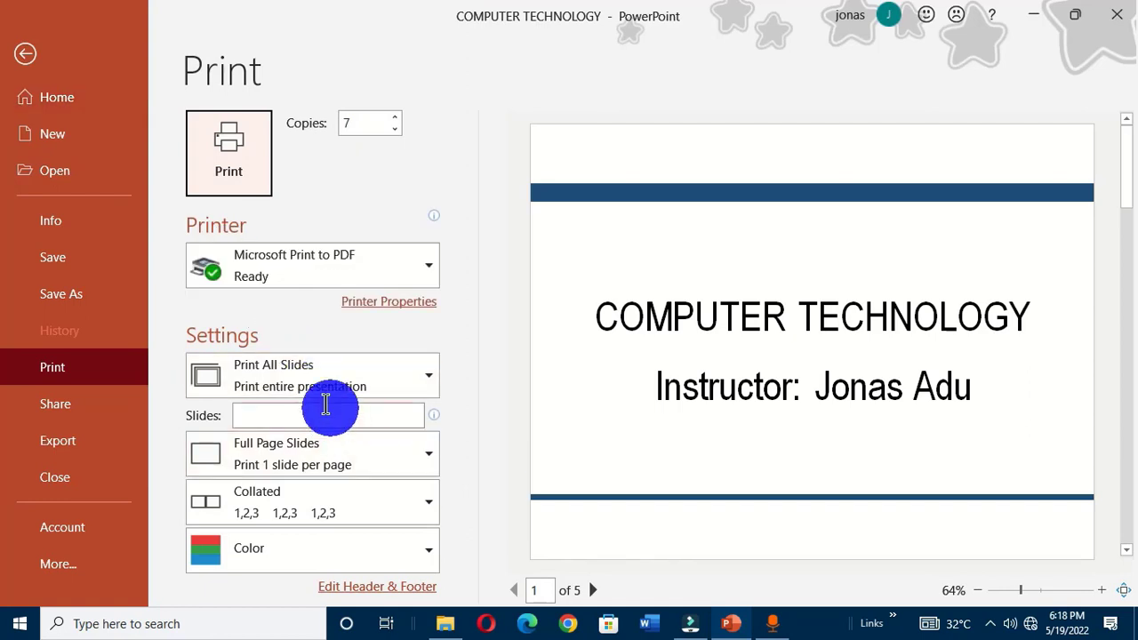
click(329, 382)
click(277, 144)
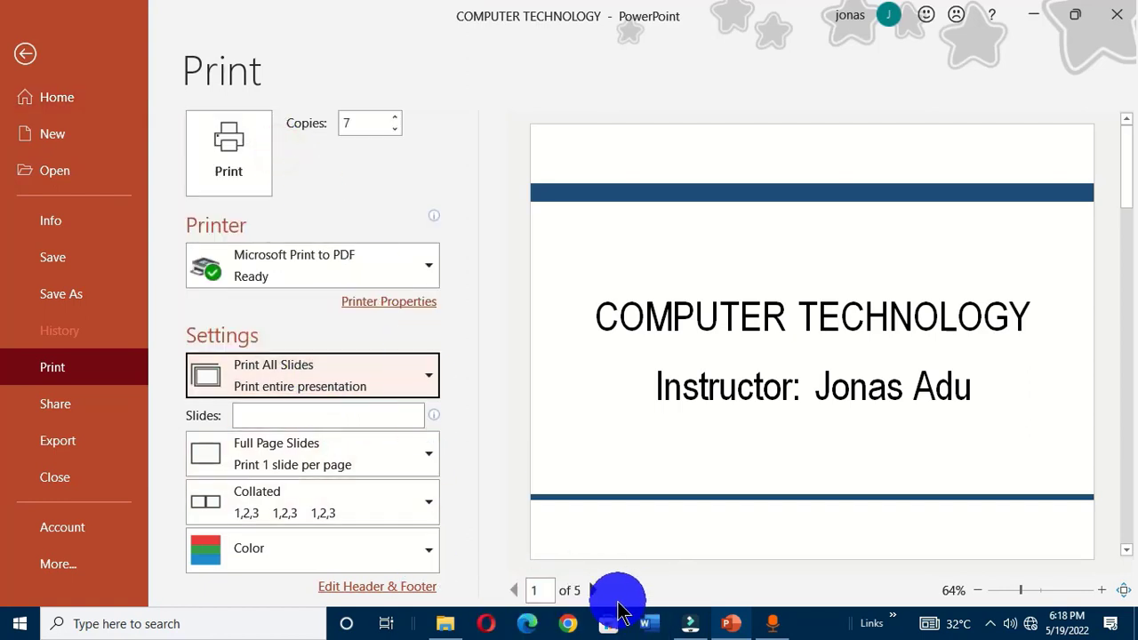
Set a custom print range of slides 1-3 and advance the print preview to the second slide
click(287, 384)
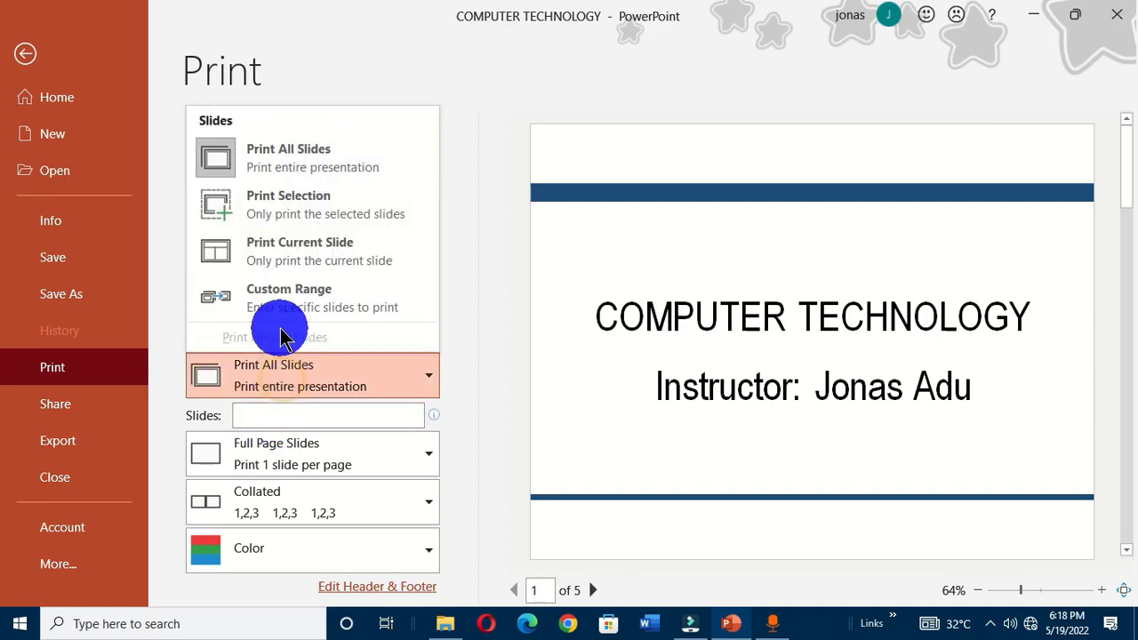
click(296, 300)
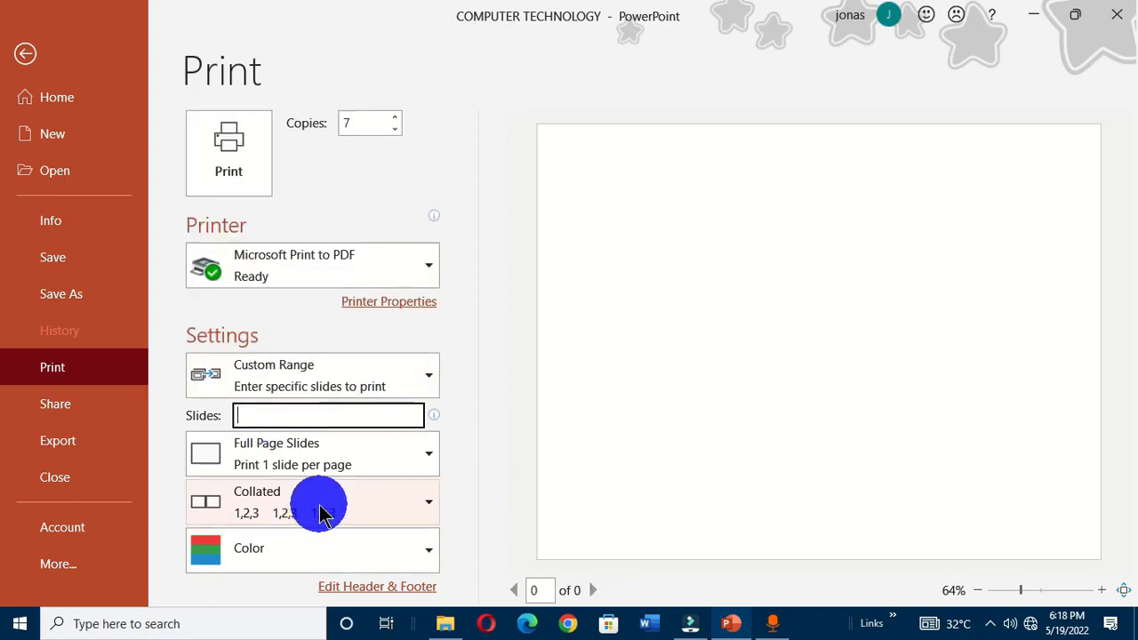
text(1-3)
click(521, 334)
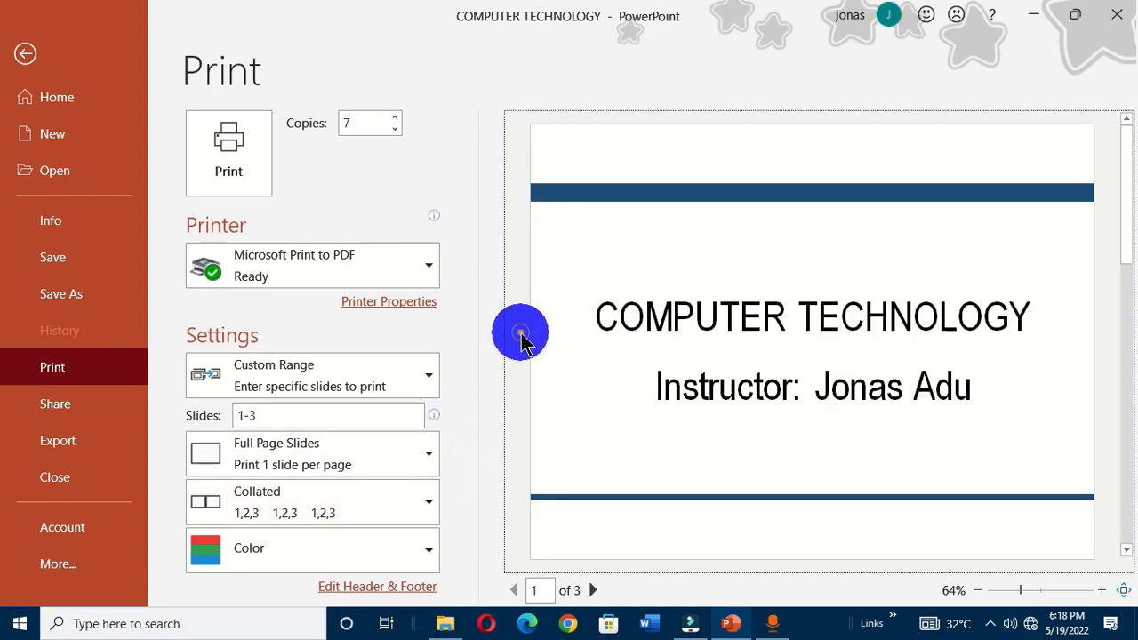
click(594, 591)
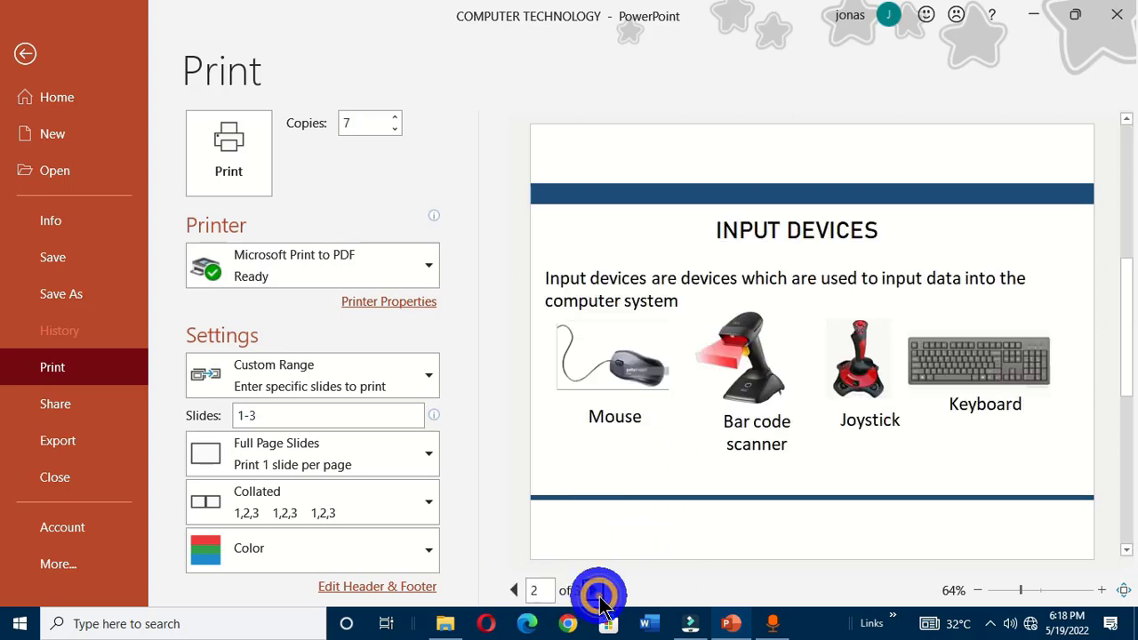
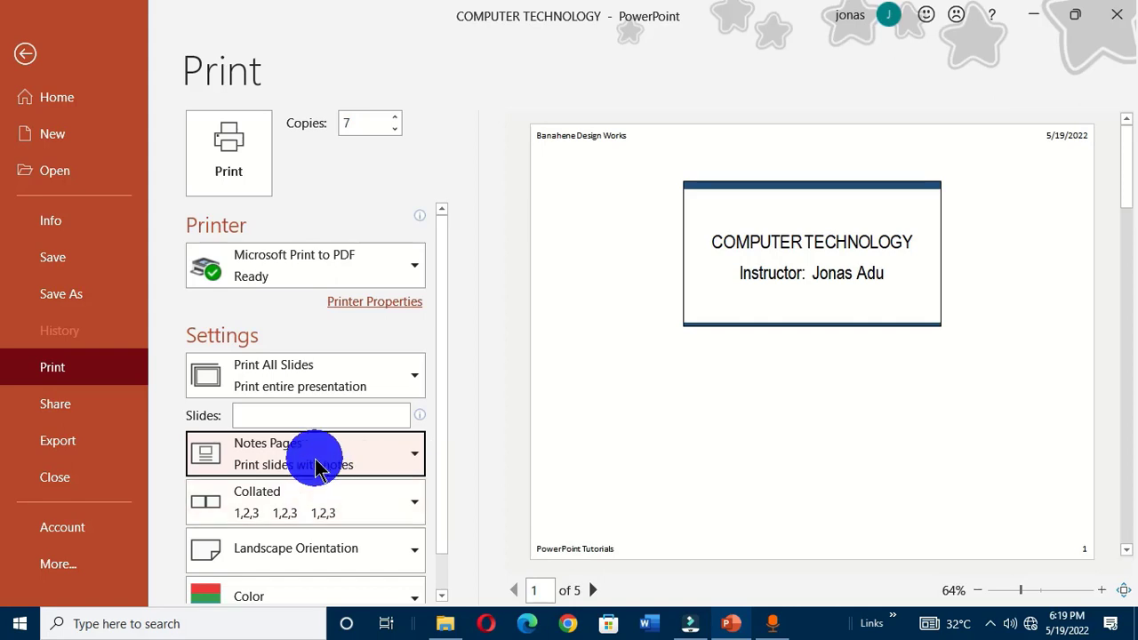
Try the Outline print layout and the handout layouts with 1 slide and 2 slides per page
click(465, 64)
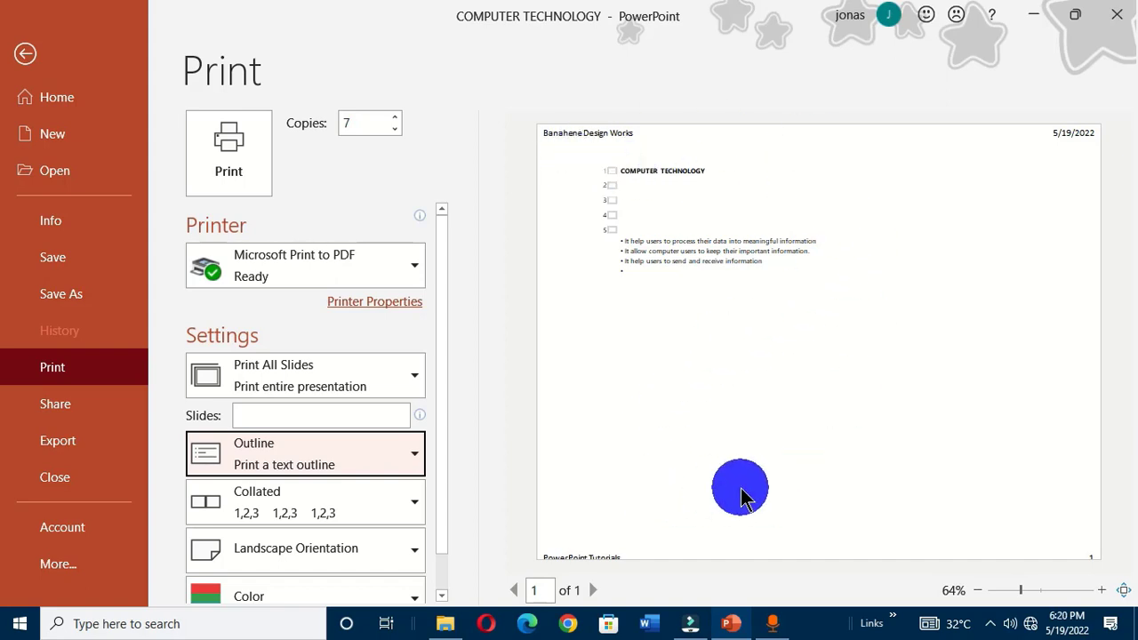
click(262, 454)
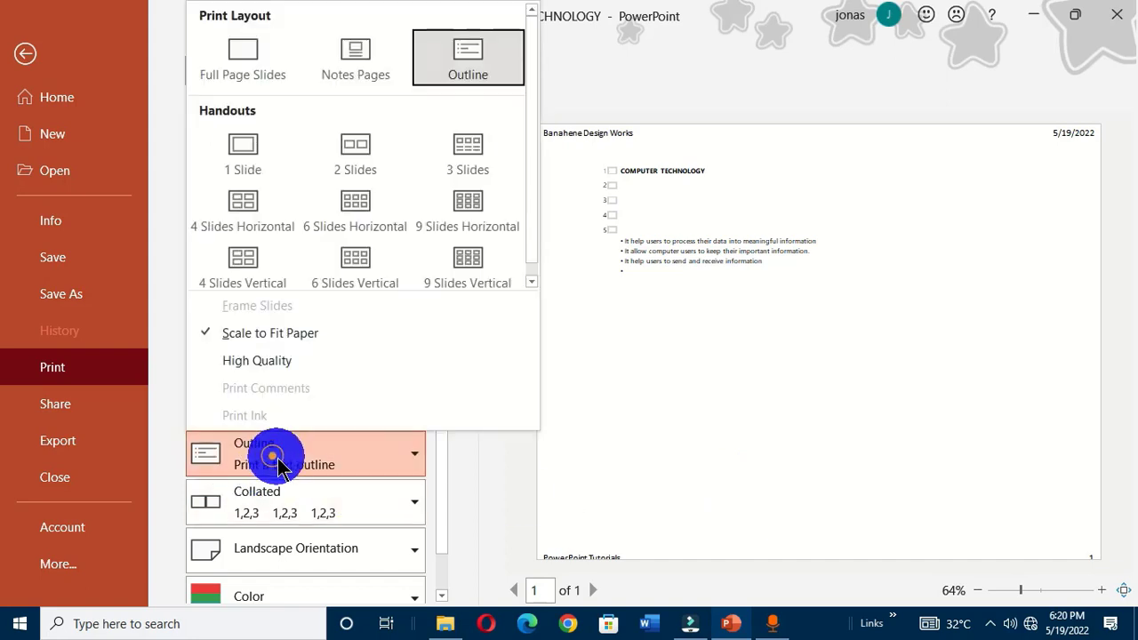
click(241, 167)
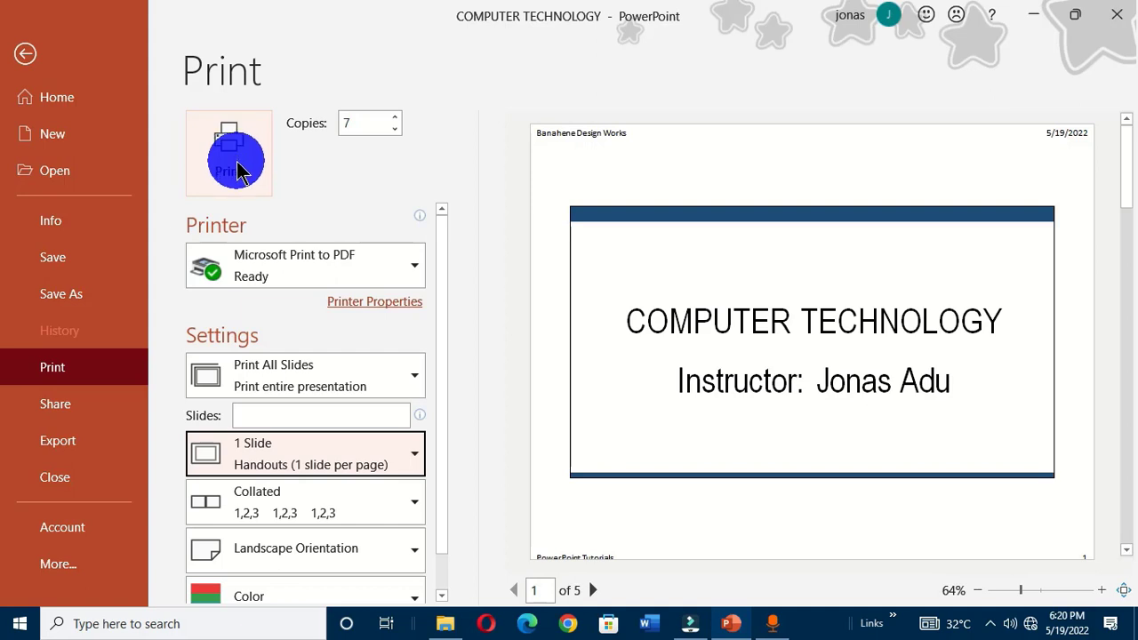
click(308, 458)
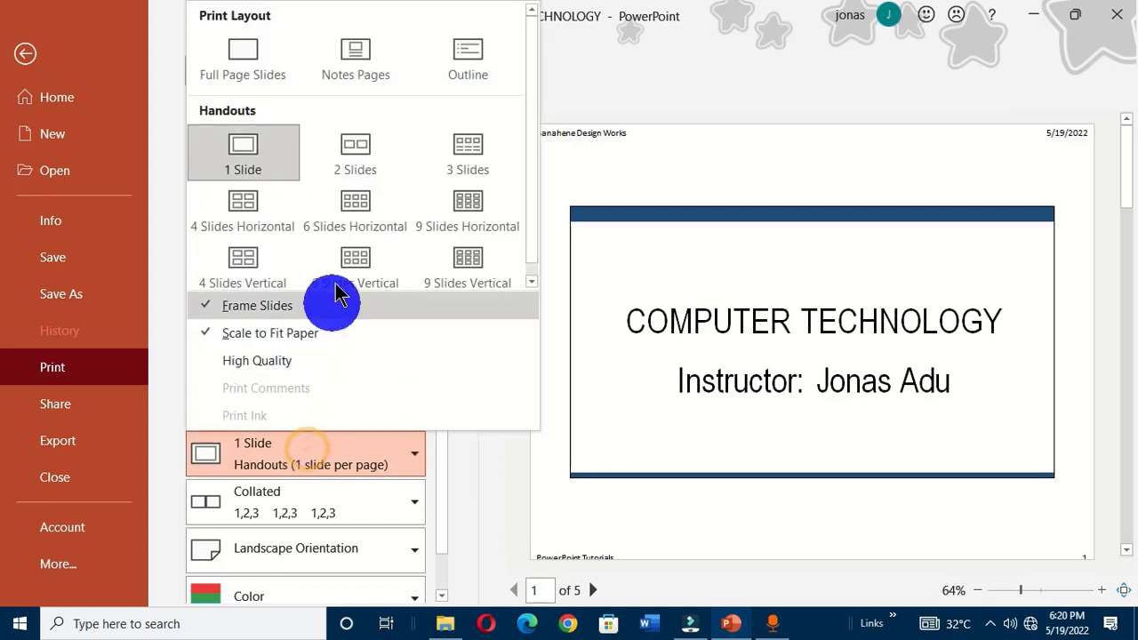
click(355, 160)
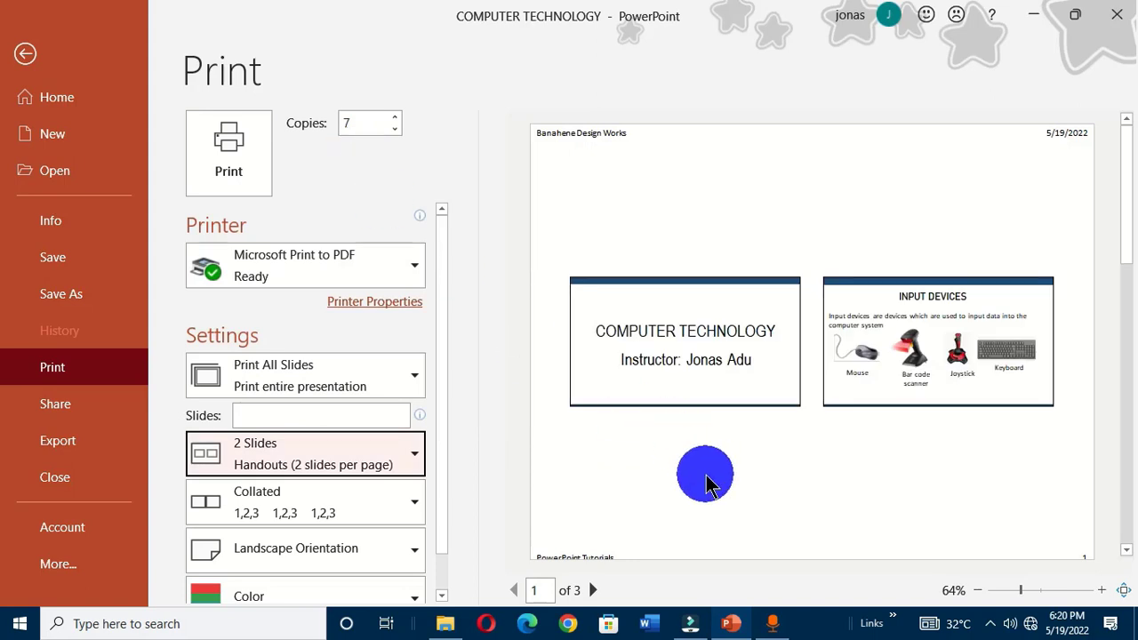
Try the 3 Slides and 4 Slides Horizontal handout layouts for the printout
click(325, 459)
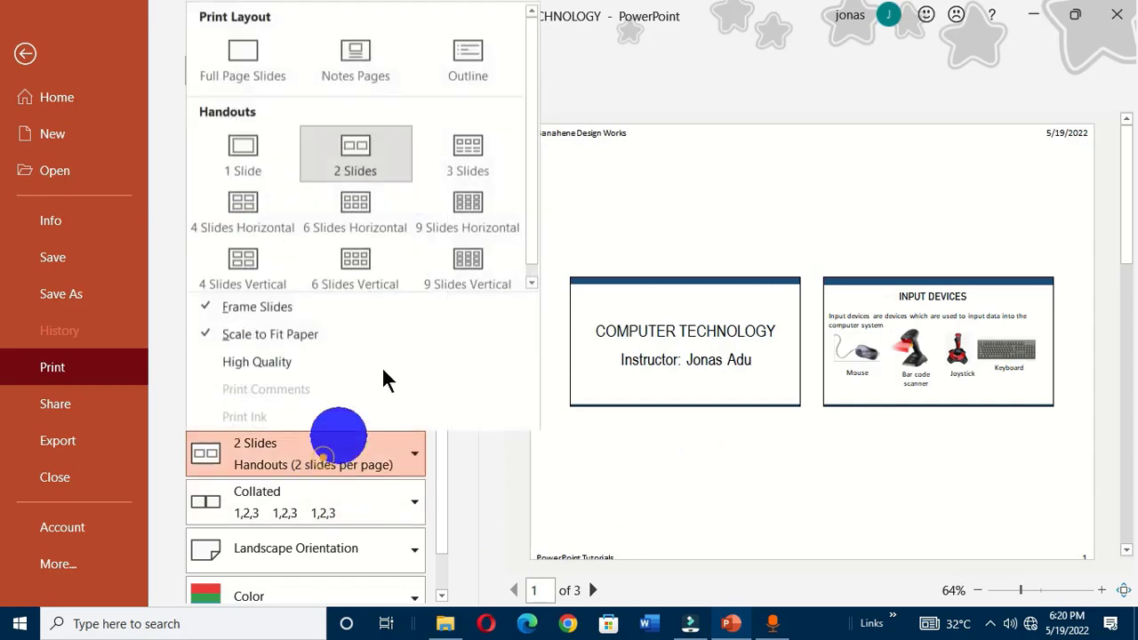
click(465, 153)
click(285, 451)
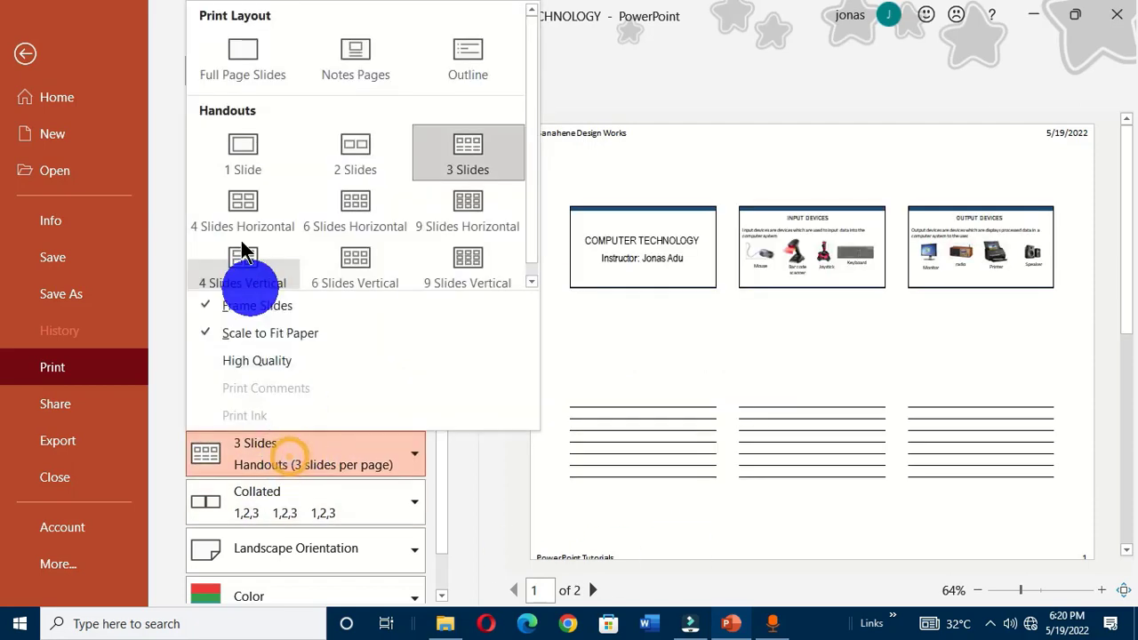
click(239, 206)
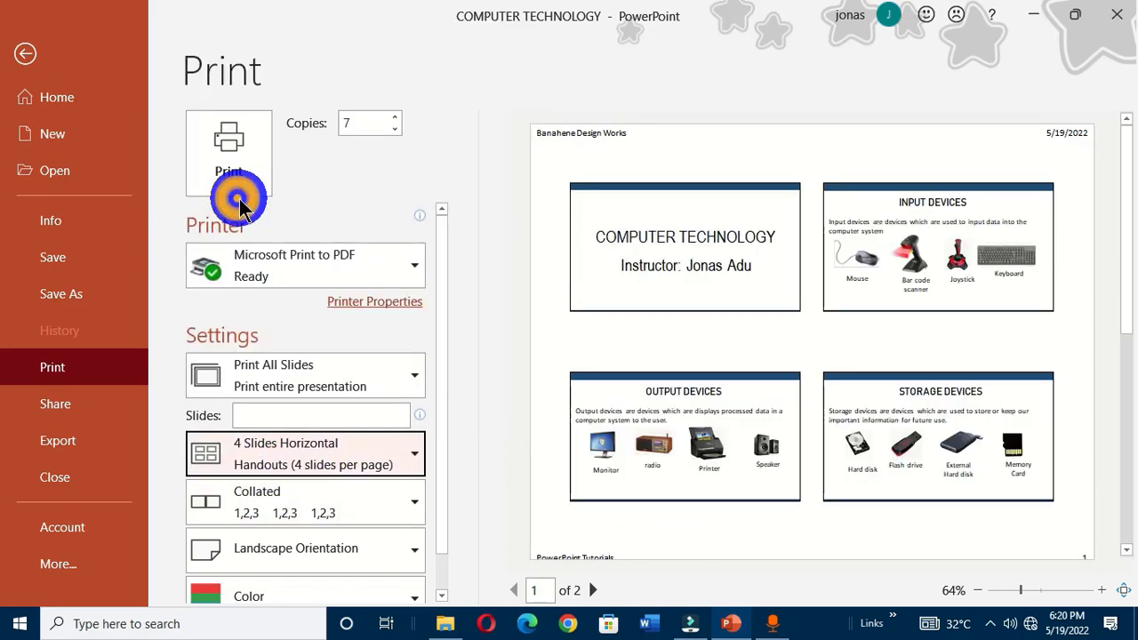
Set the print layout to 6 Slides Horizontal handouts and review the collation options, keeping Collated
click(300, 462)
click(352, 213)
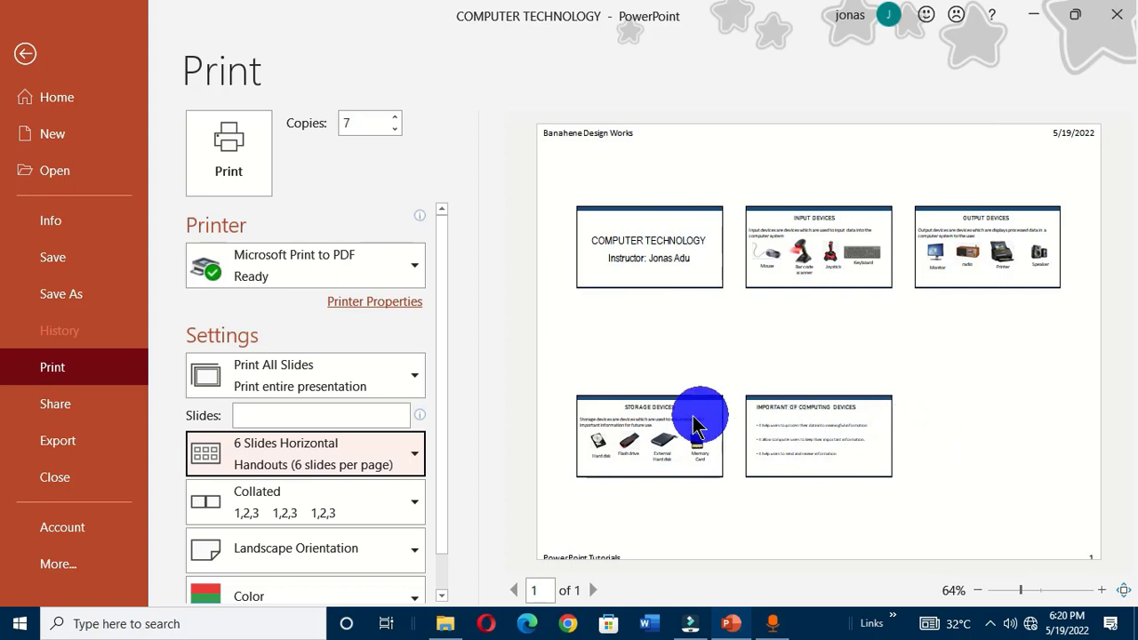
click(361, 453)
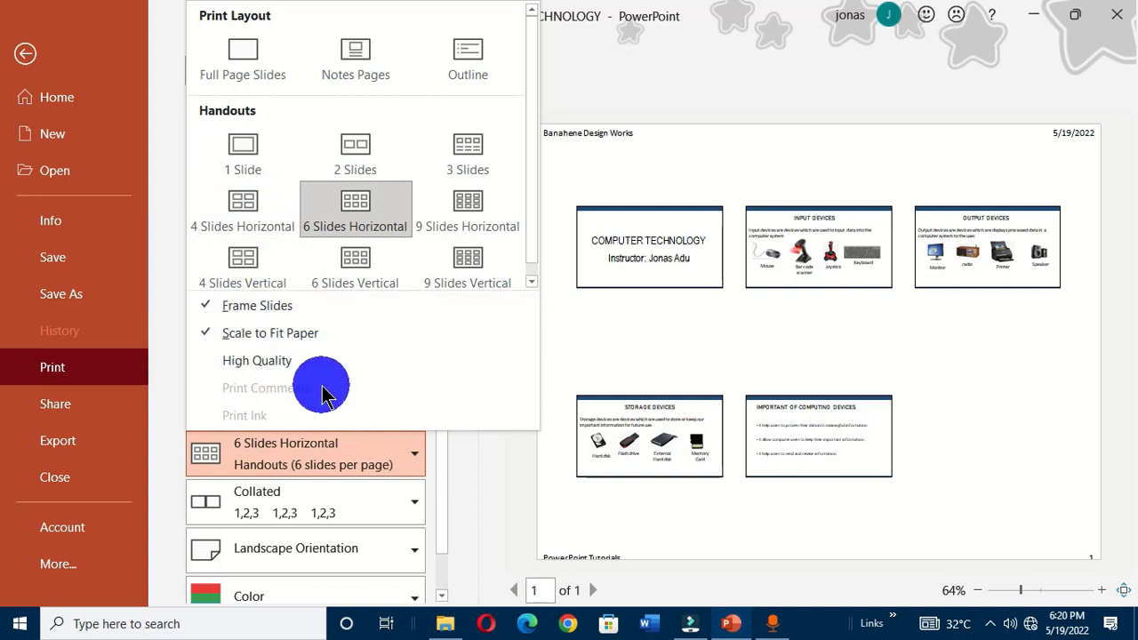
click(412, 454)
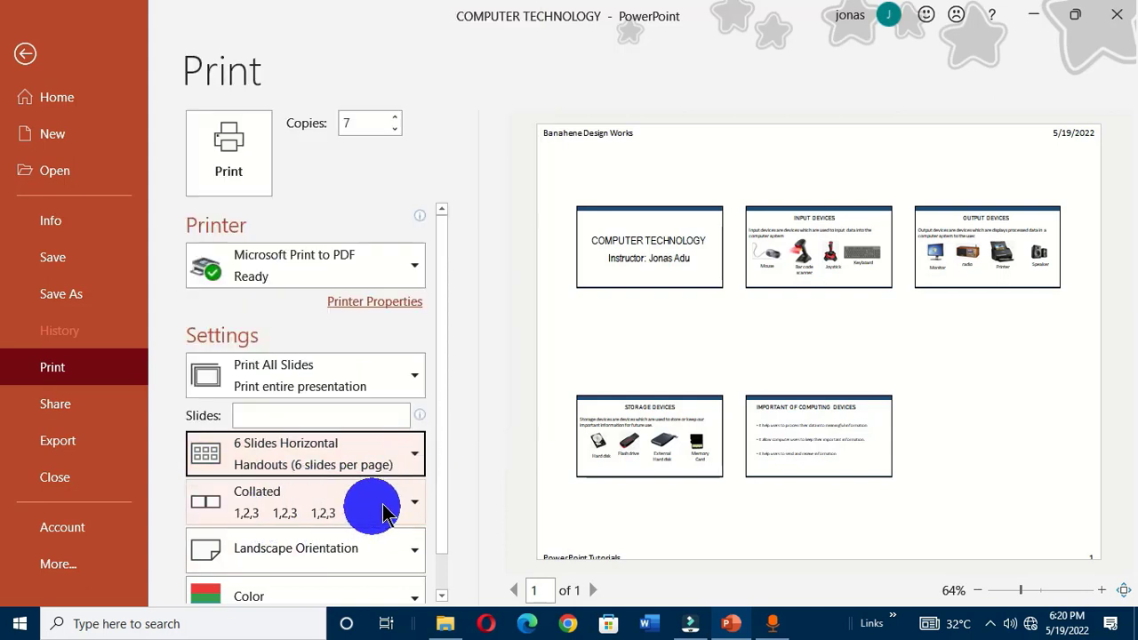
click(414, 506)
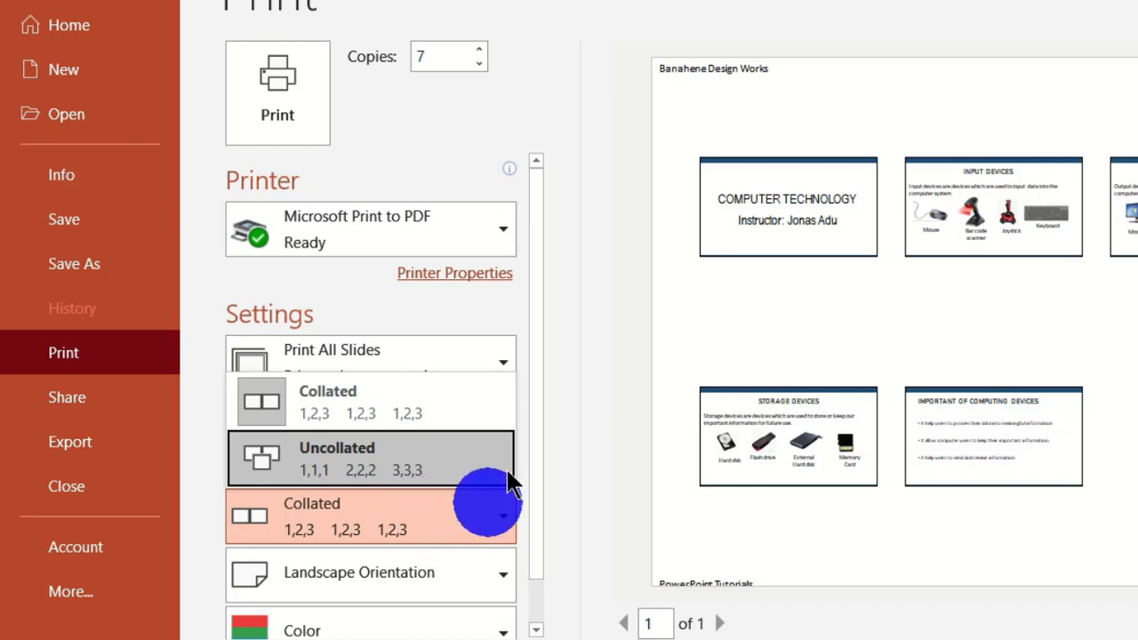
click(579, 333)
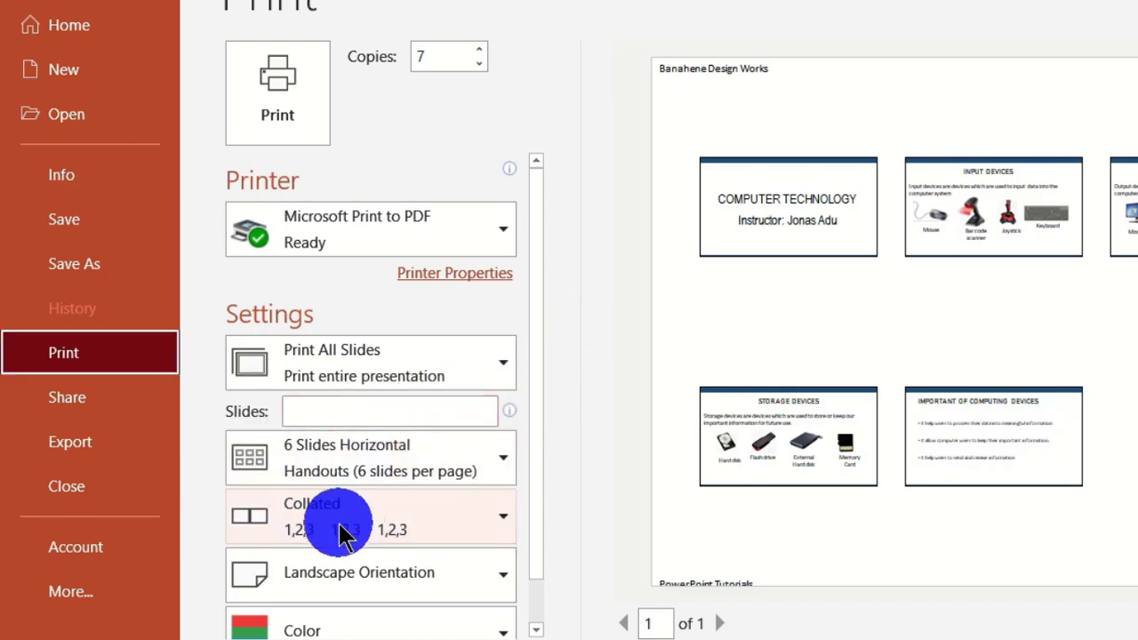
Try Portrait Orientation for the handout pages and return to Landscape Orientation
scroll(360, 533, down, 1)
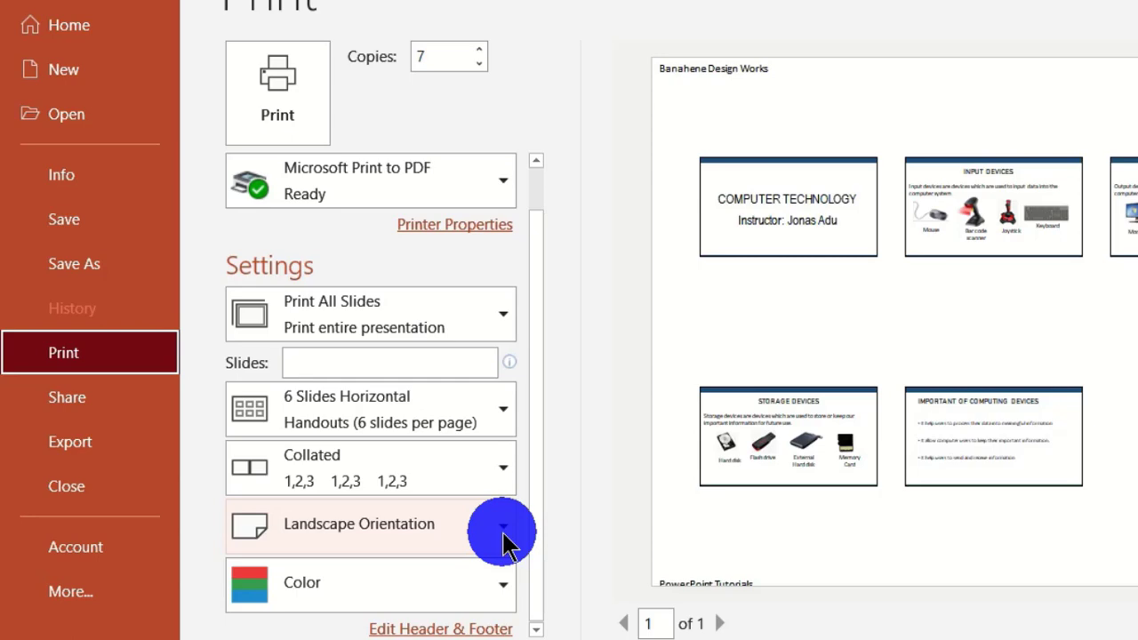
click(503, 528)
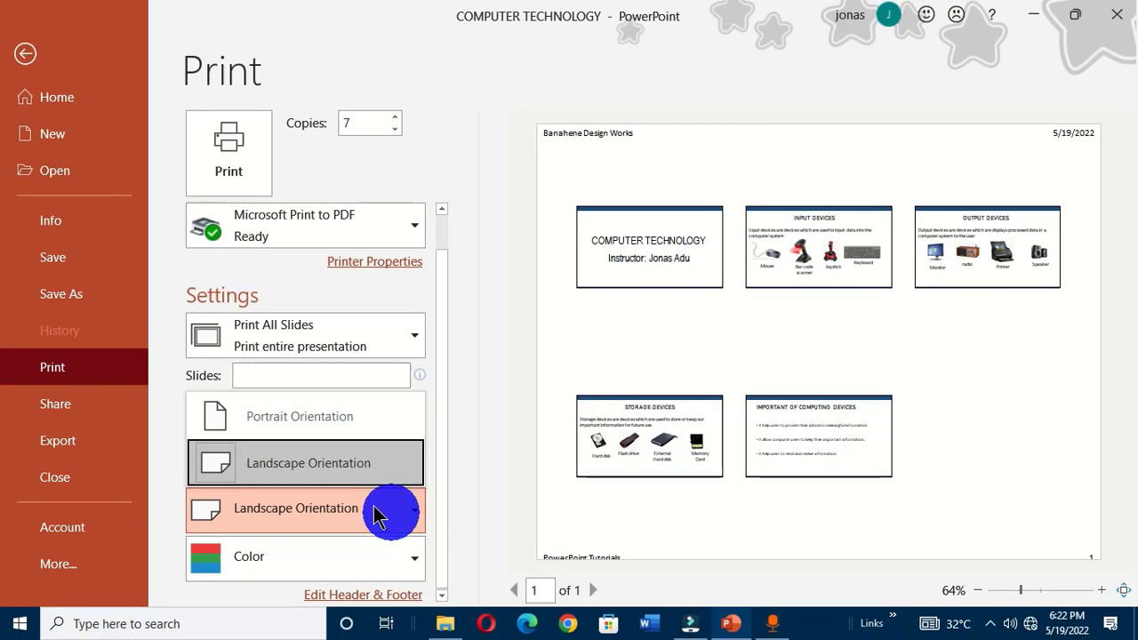
click(325, 417)
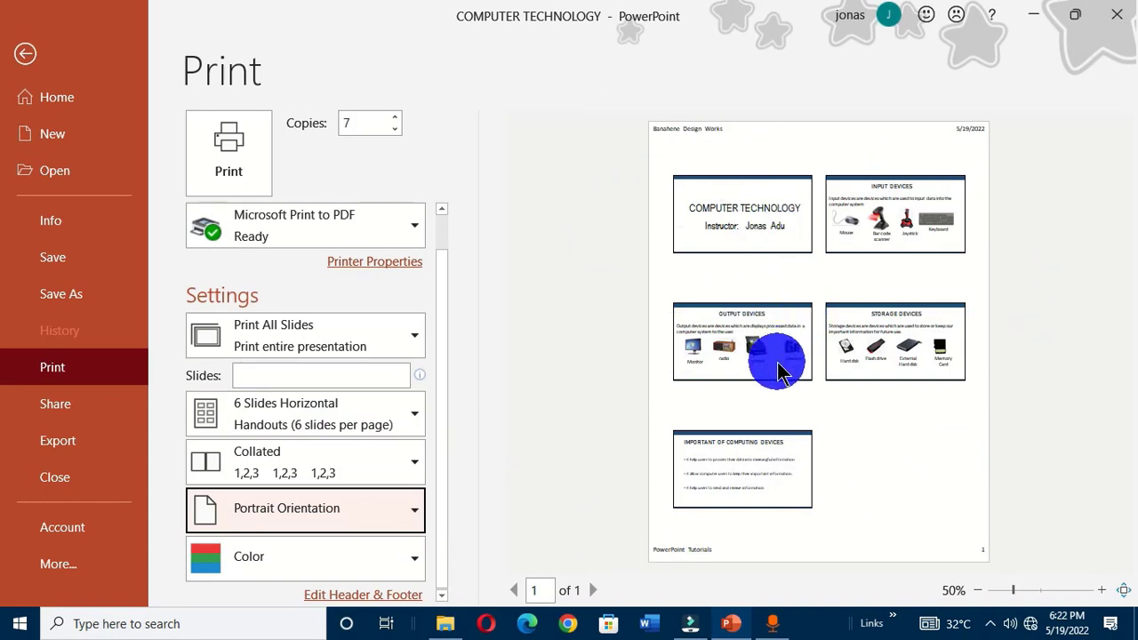
click(373, 514)
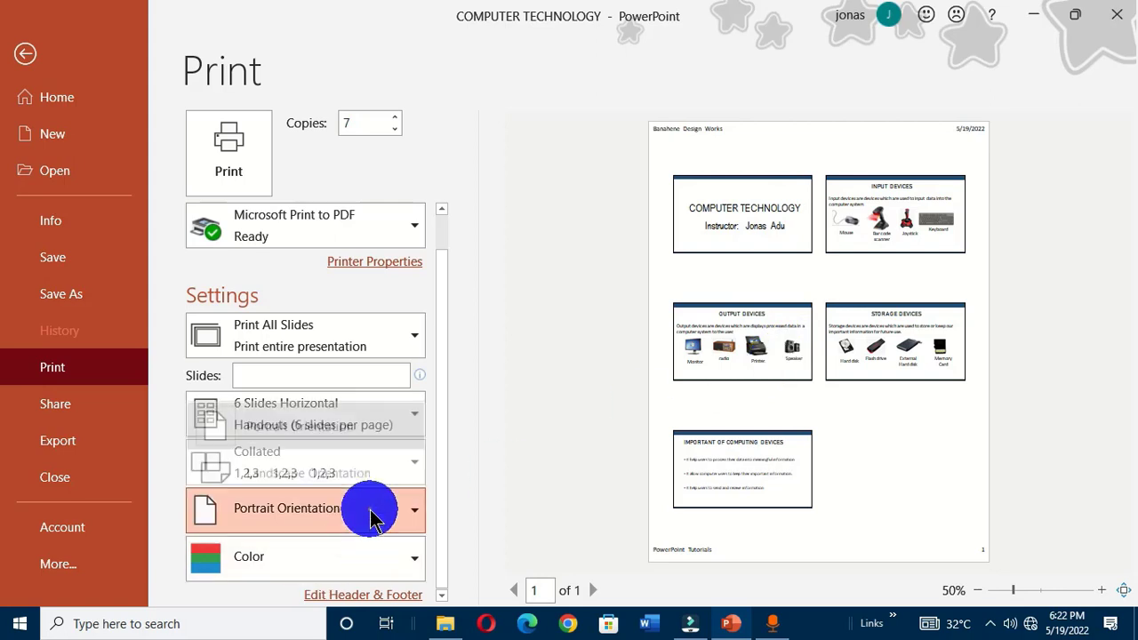
click(282, 464)
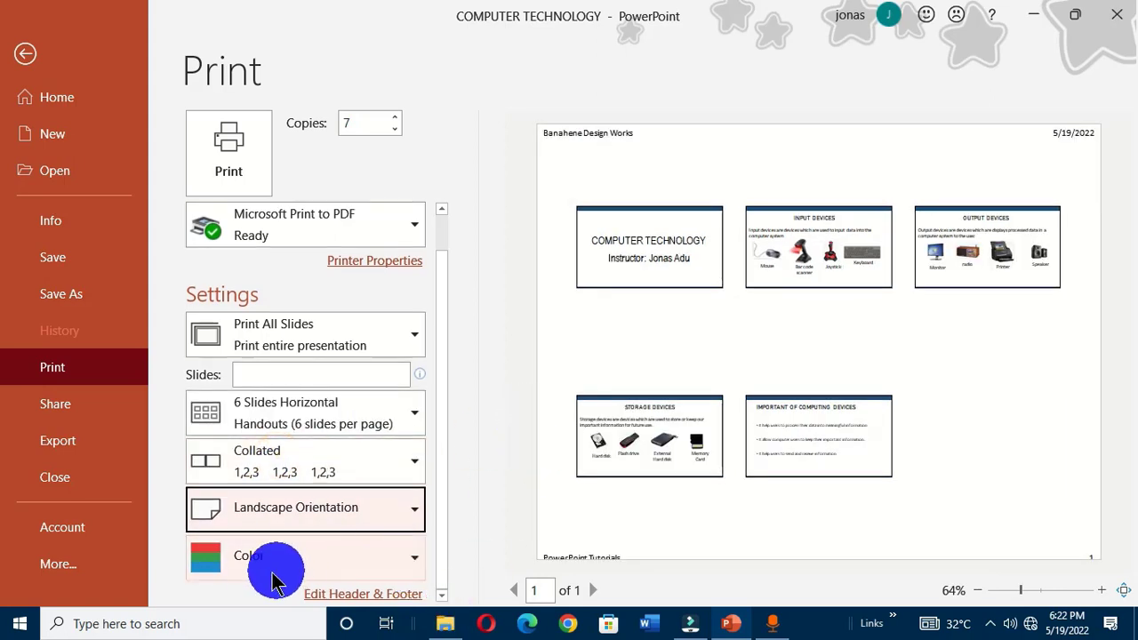
Try the Grayscale and Pure Black and White print modes and switch back to Color
click(407, 558)
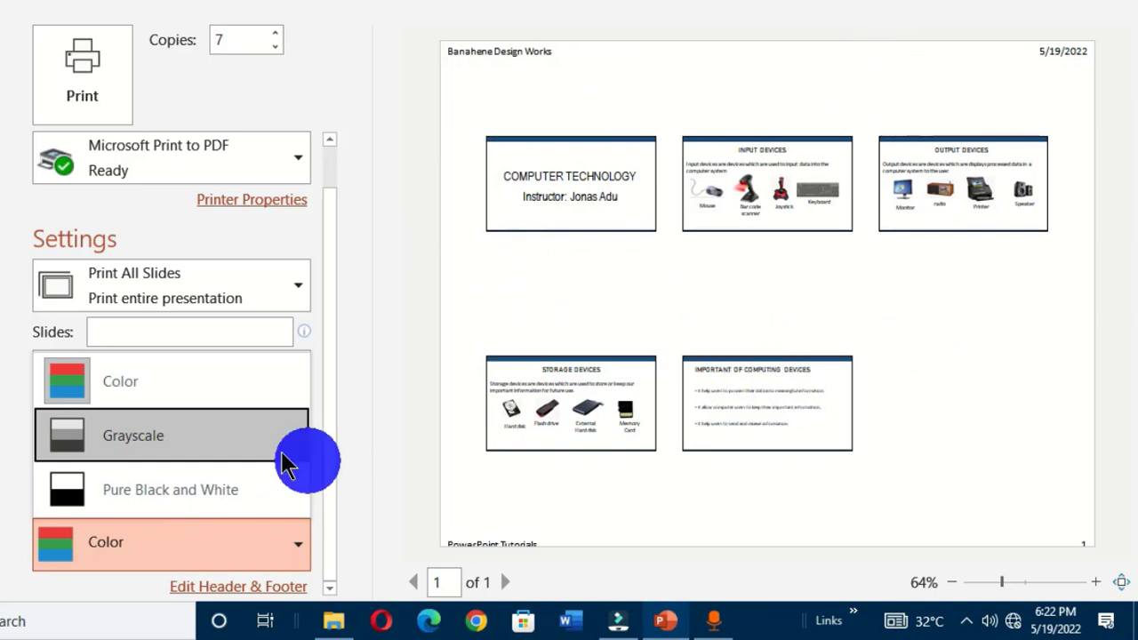
click(165, 451)
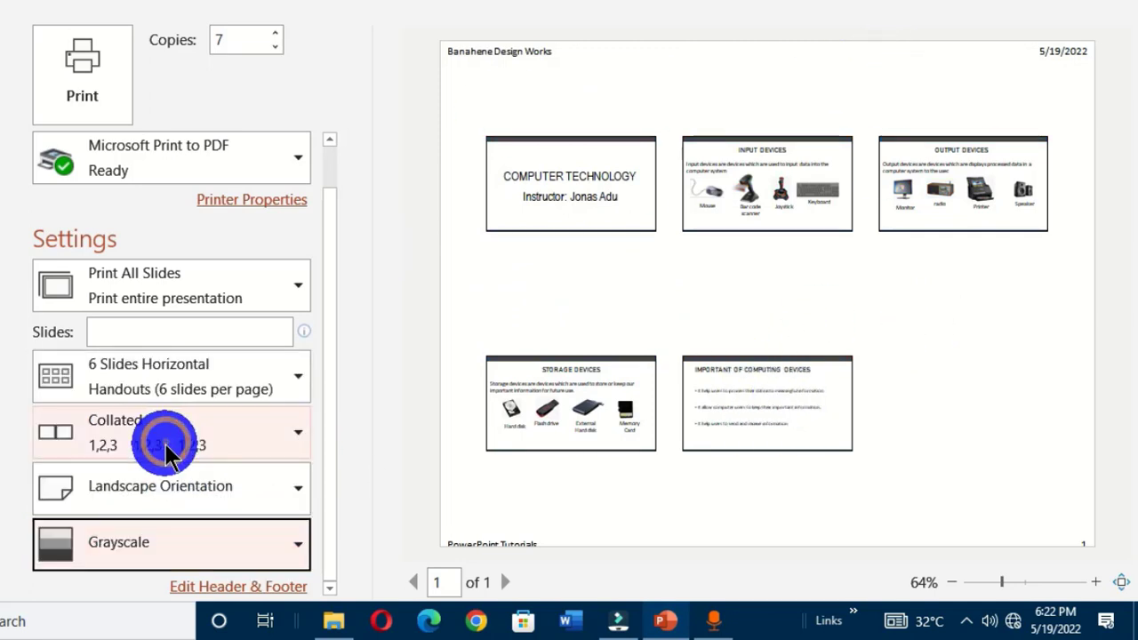
click(299, 544)
click(130, 491)
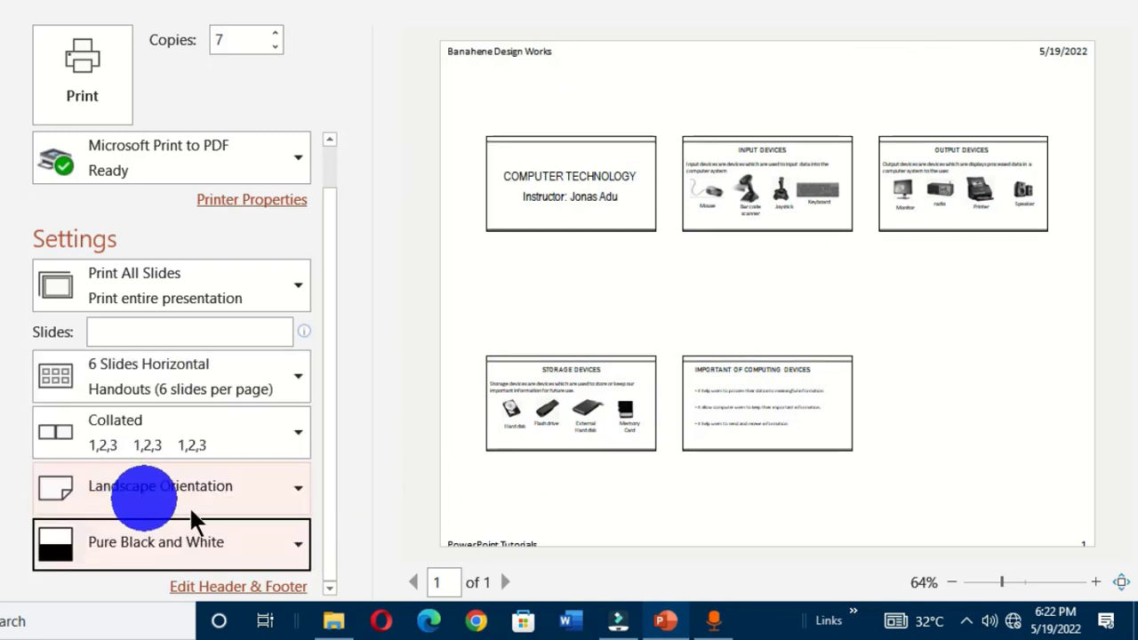
click(263, 555)
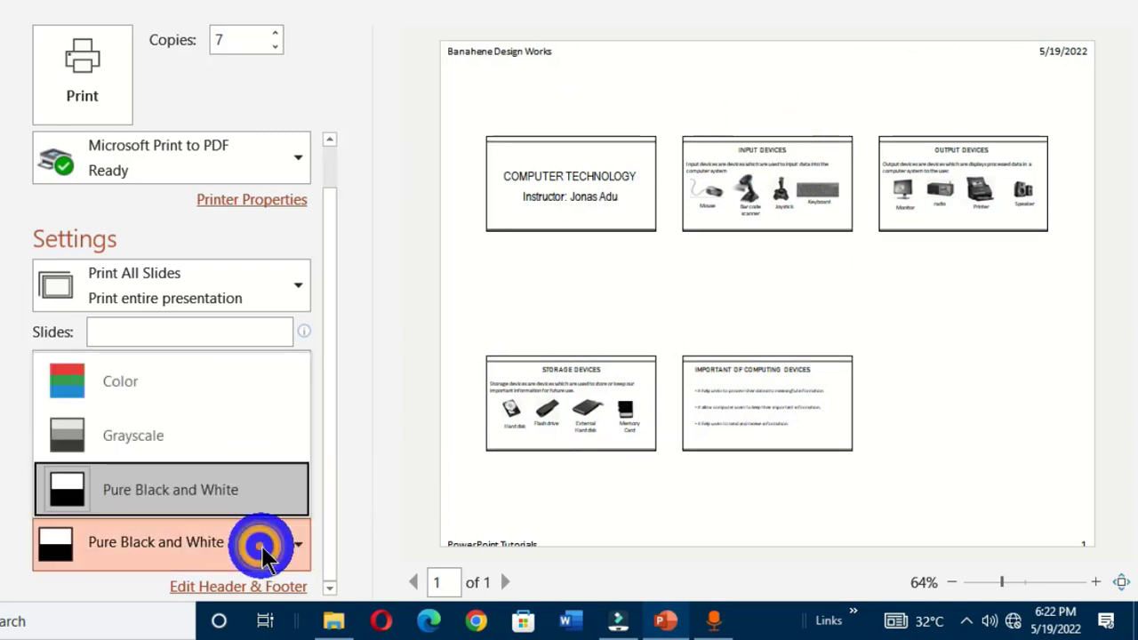
click(130, 382)
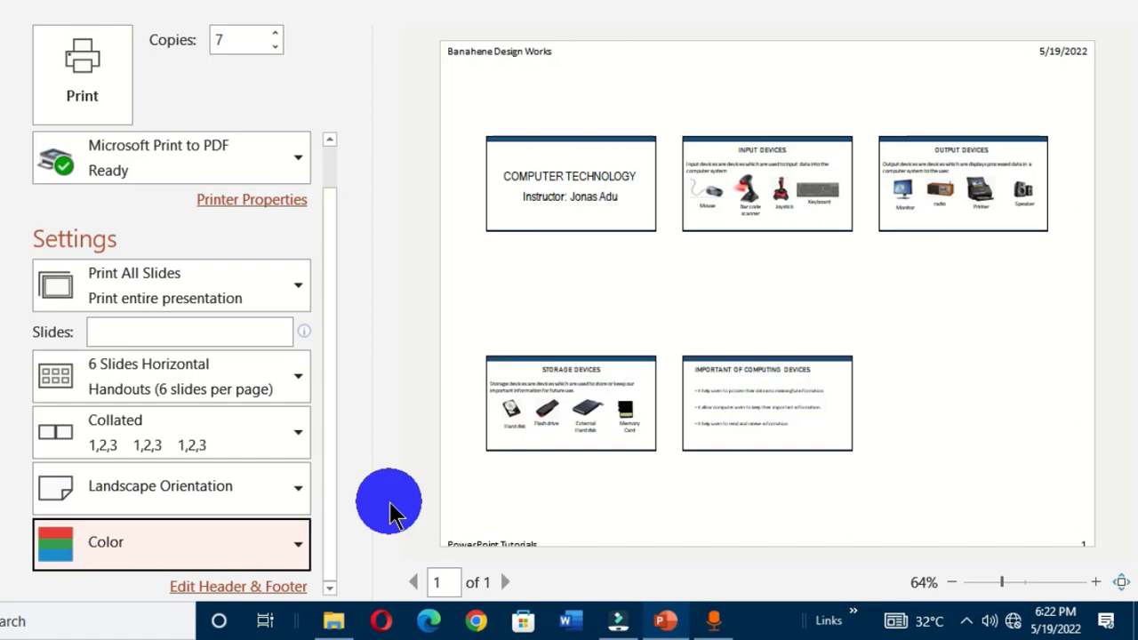
Open the header and footer settings for notes and handouts and apply them to all pages
click(219, 589)
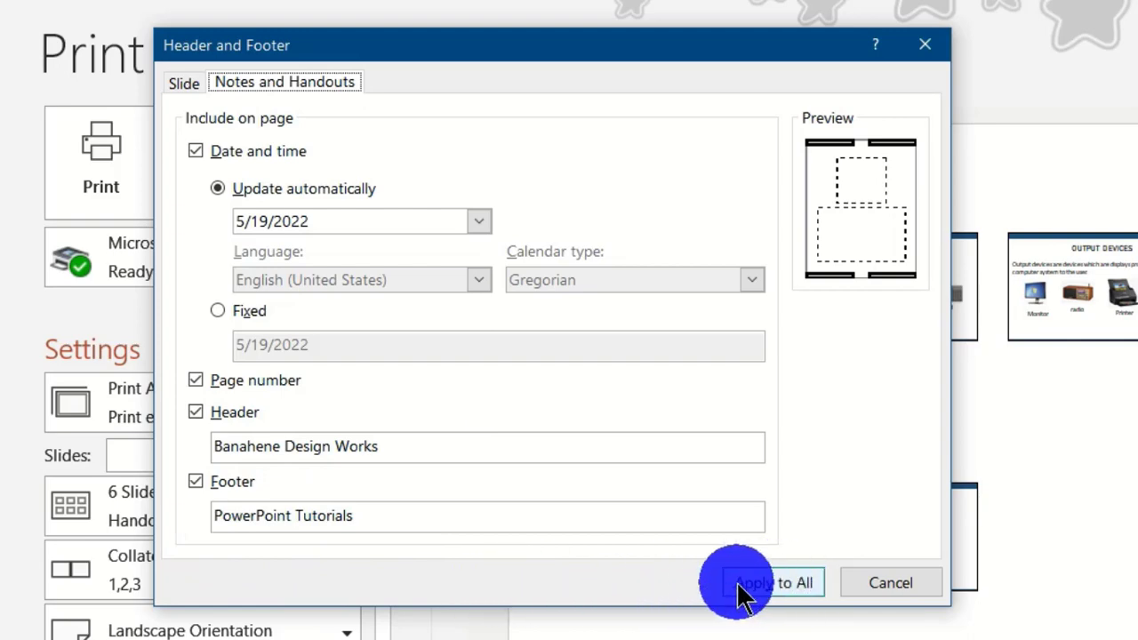
click(782, 587)
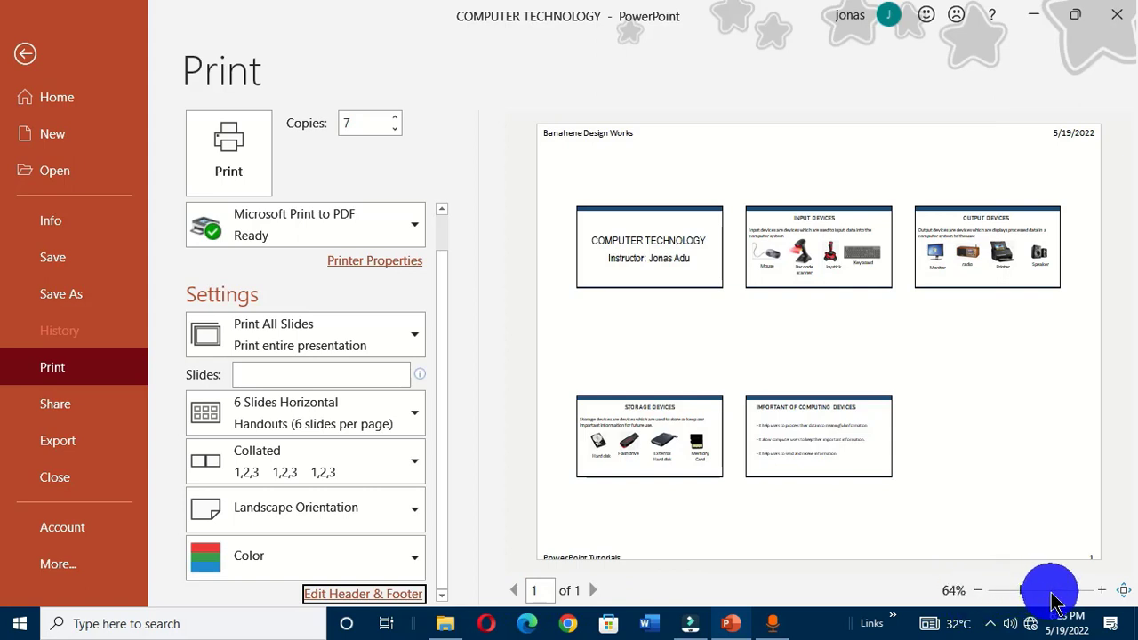
Enlarge the print preview to examine the handout page and fit the whole page back in view
click(1102, 590)
click(1102, 589)
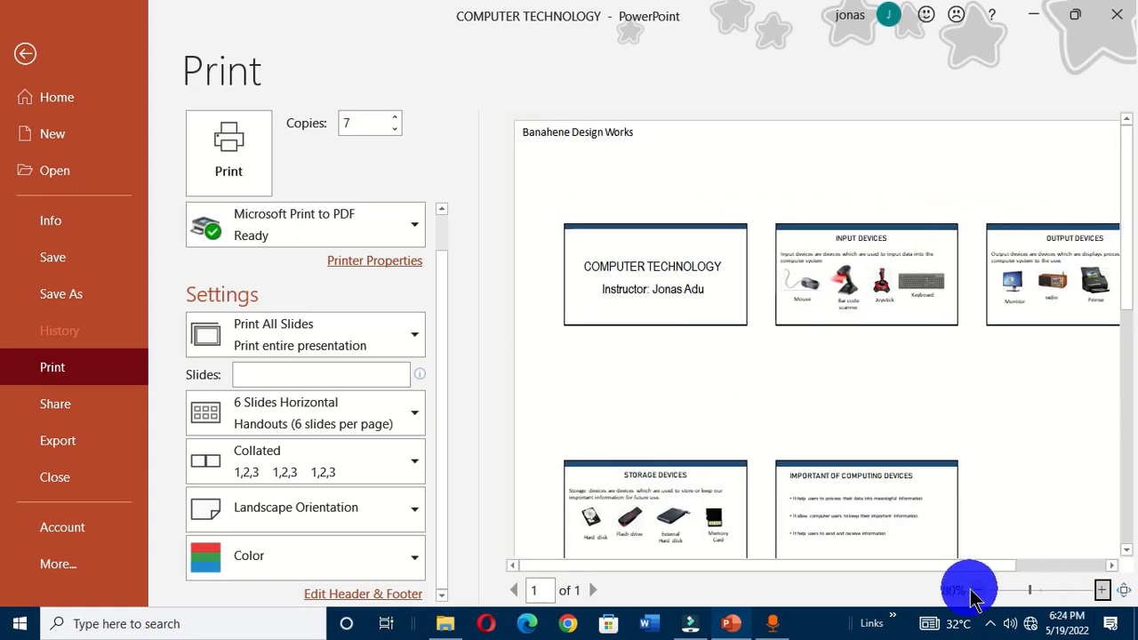
click(708, 451)
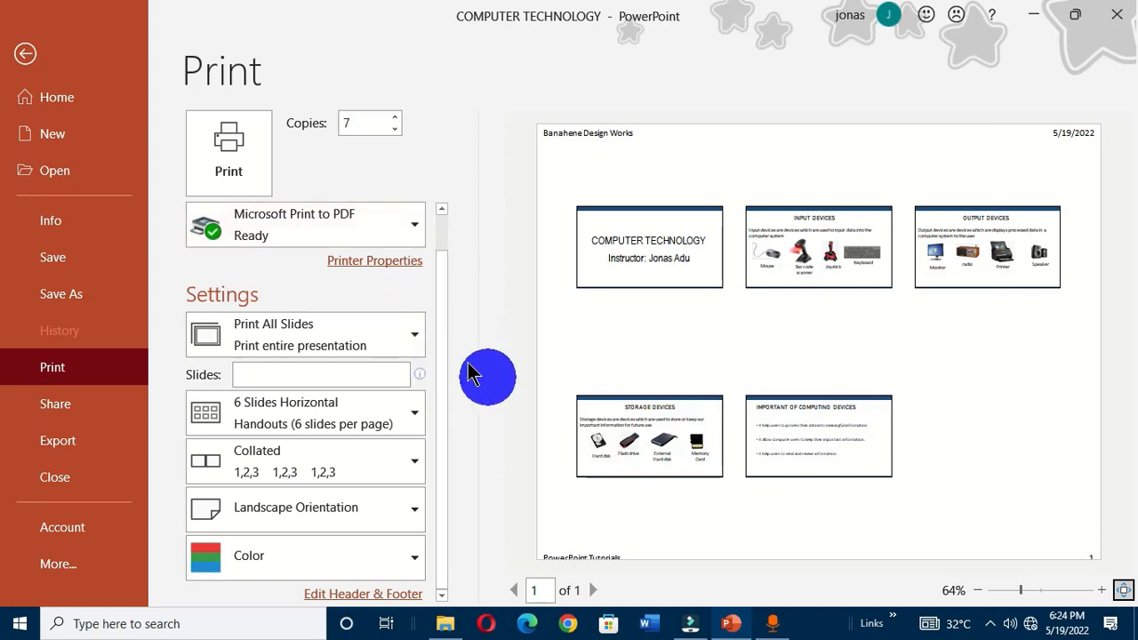
Keep Microsoft Print to PDF as the printer and send the presentation to print
click(417, 229)
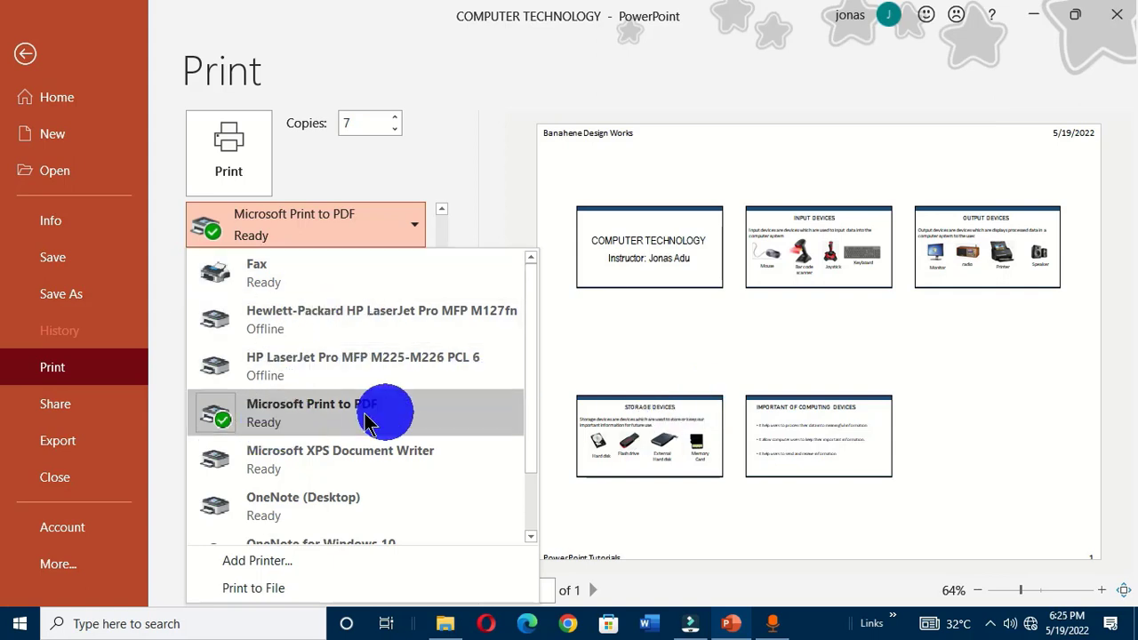
click(433, 418)
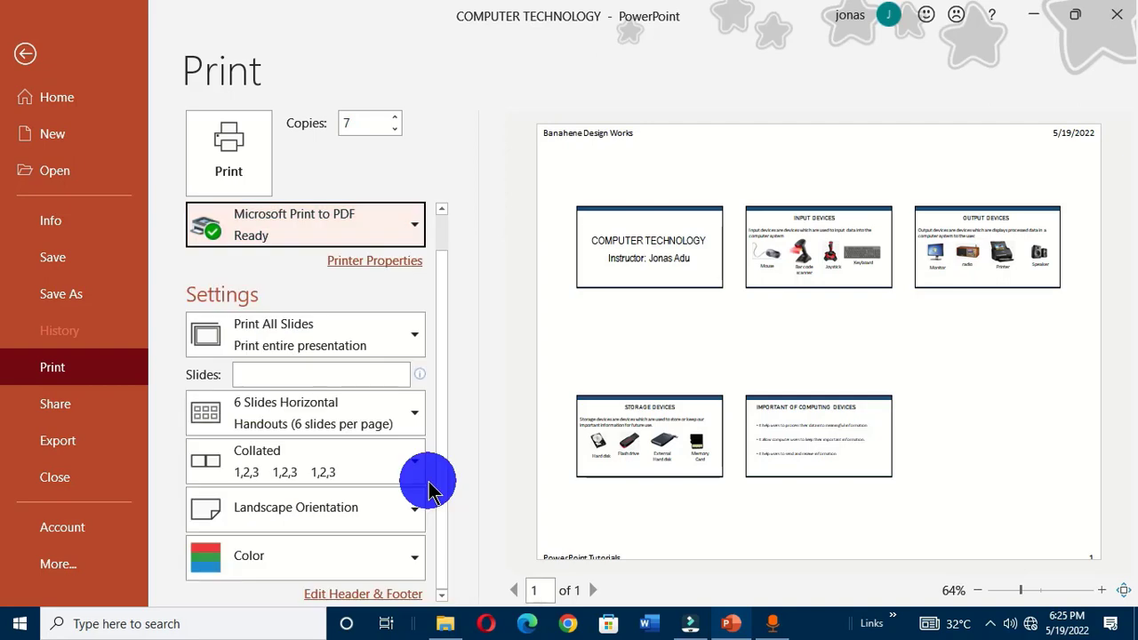
click(230, 153)
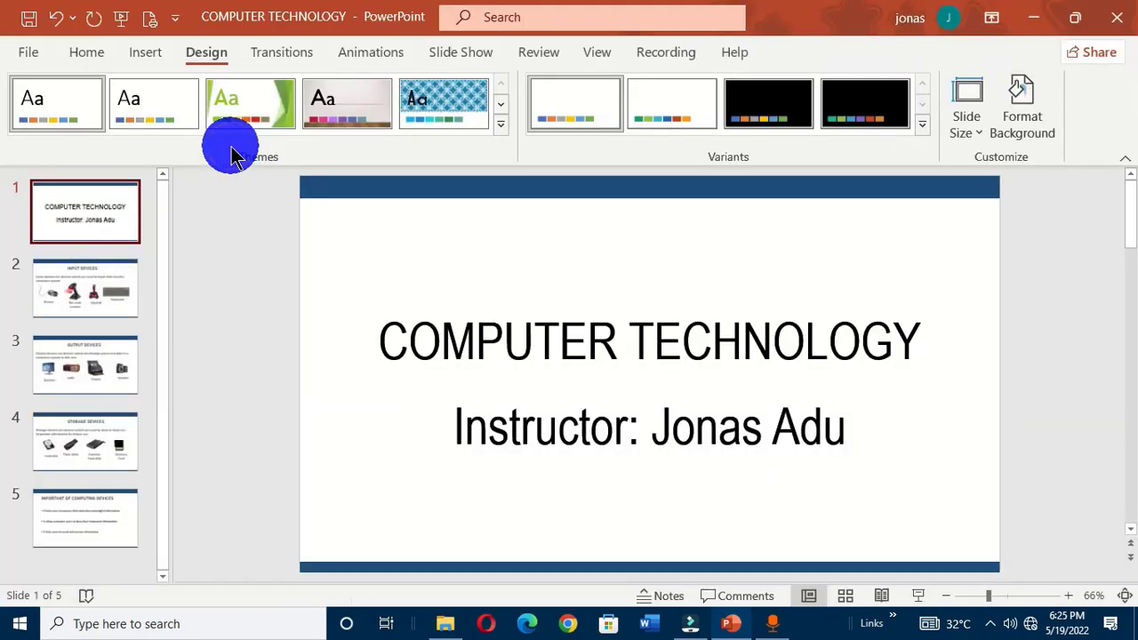
Enter "Banahene Design Wo" as the file name for the PDF print output on the Desktop
drag(305, 114, 356, 112)
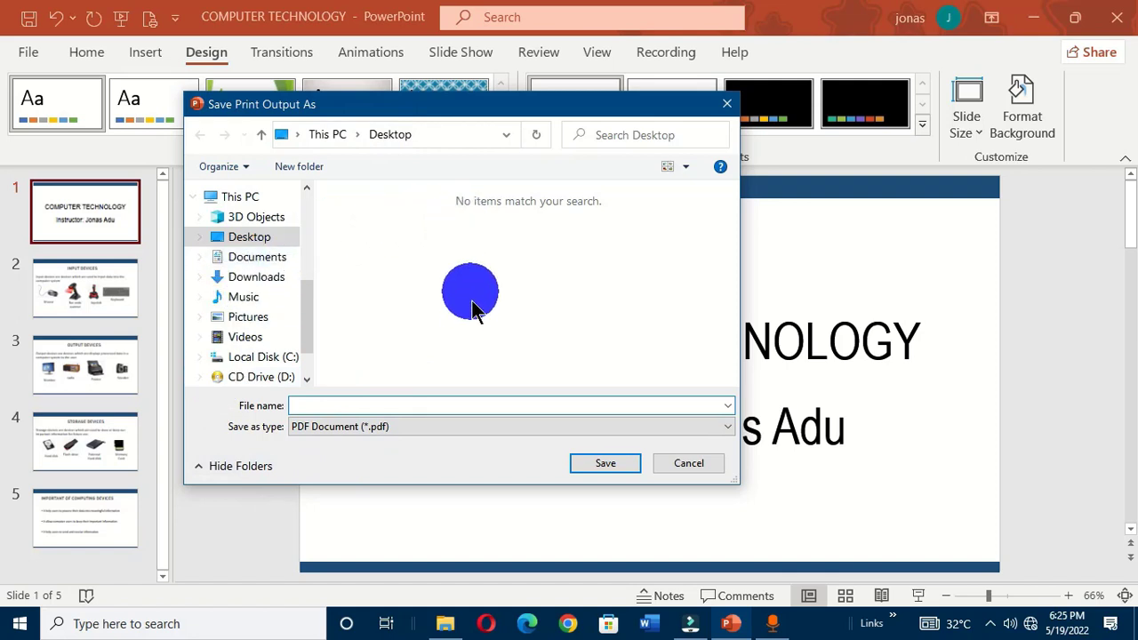
click(366, 426)
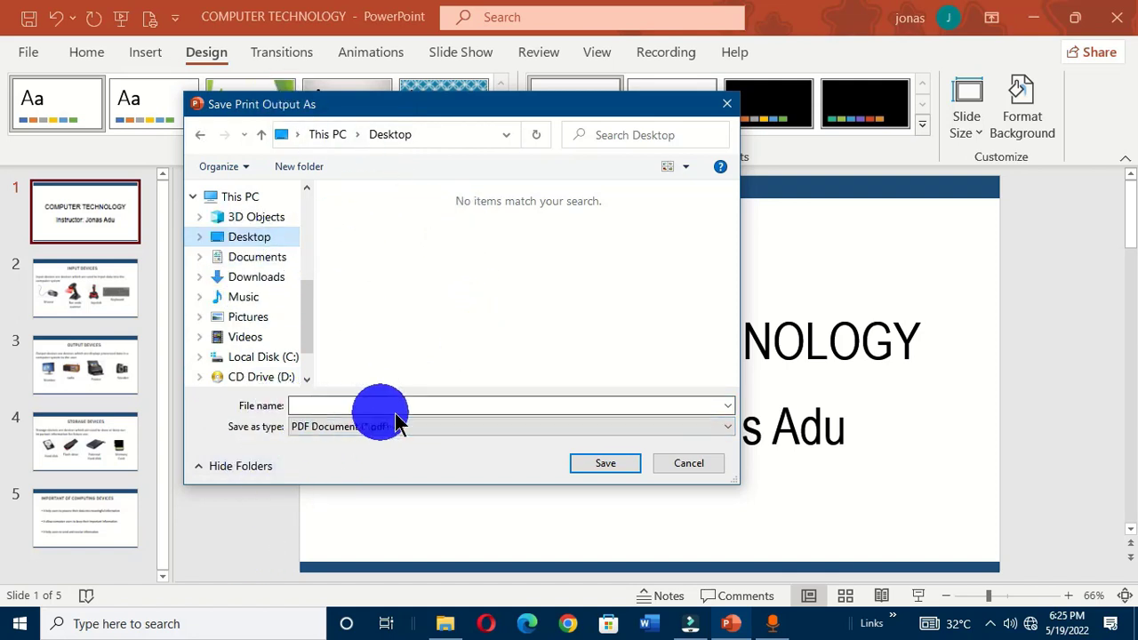
click(340, 405)
text(Banahene Design Wo)
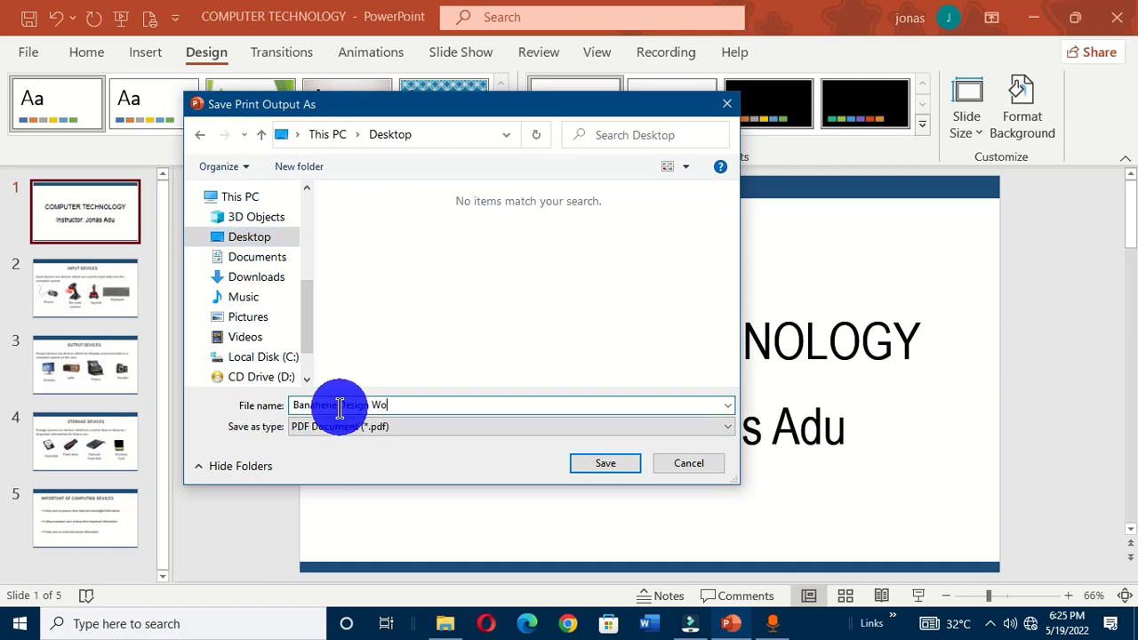